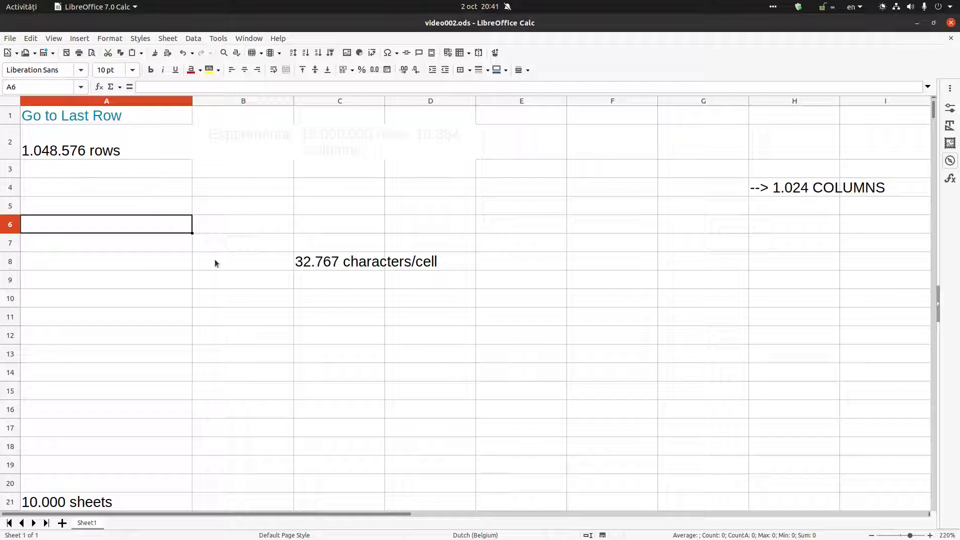
Step: Enter a long sample text in C9 under the characters/cell note, then clear it
left_click(124, 200)
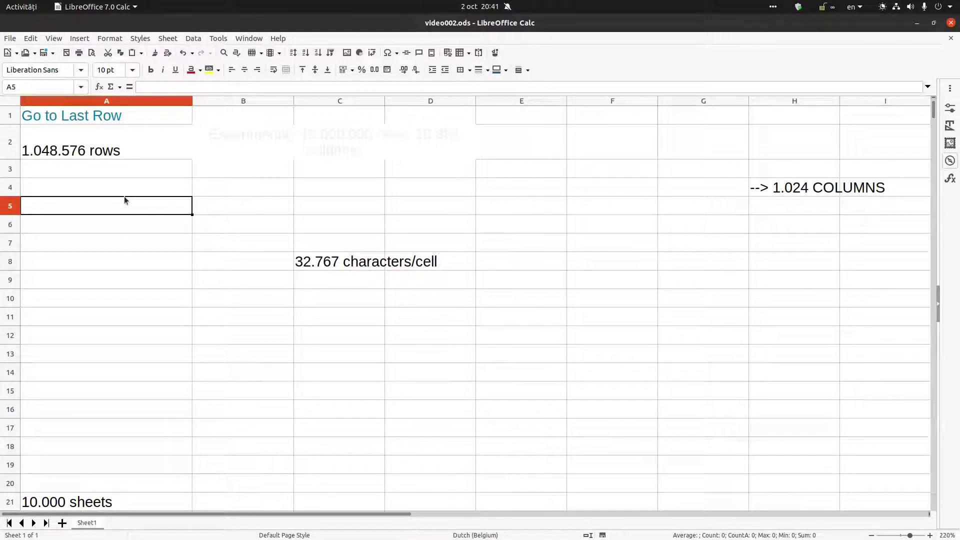
left_click(331, 262)
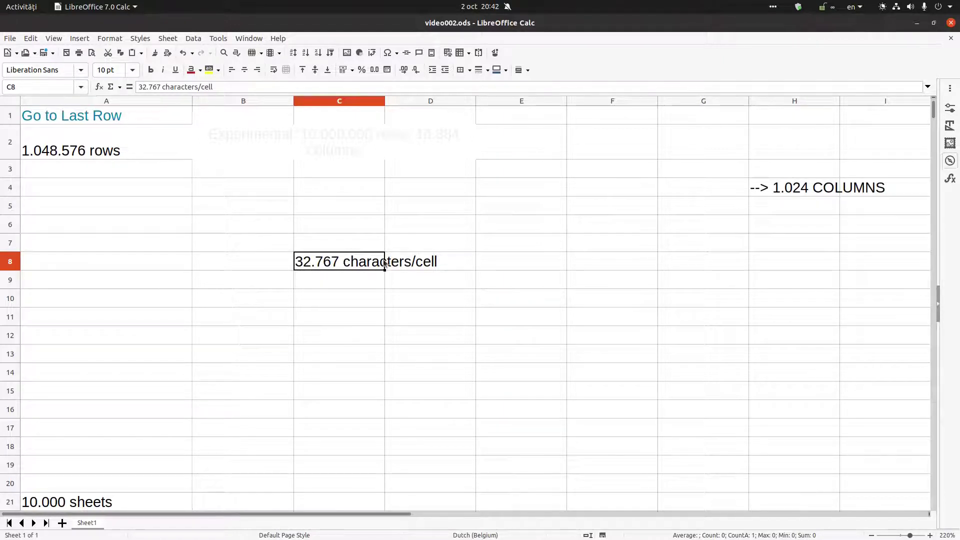
left_click(367, 280)
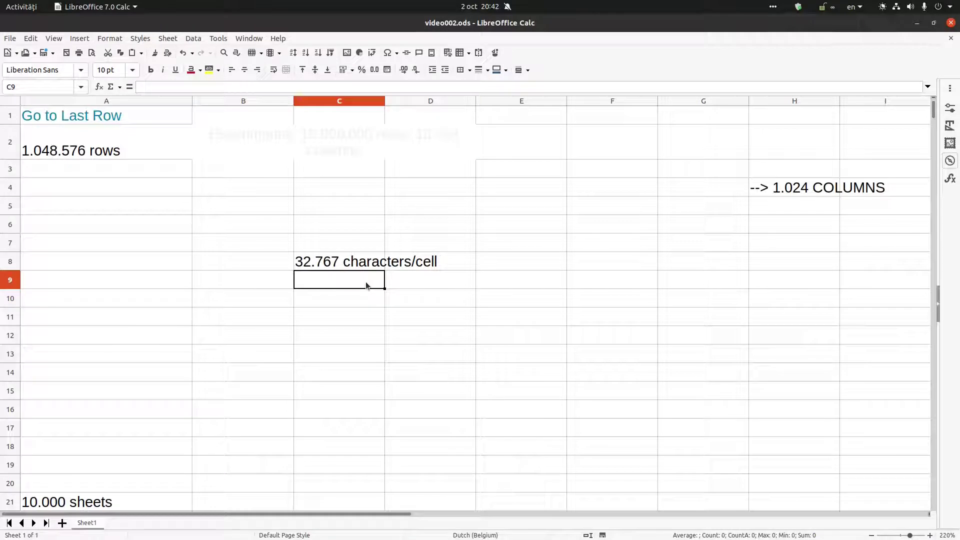
type("d ds d dsd ds dsd sd")
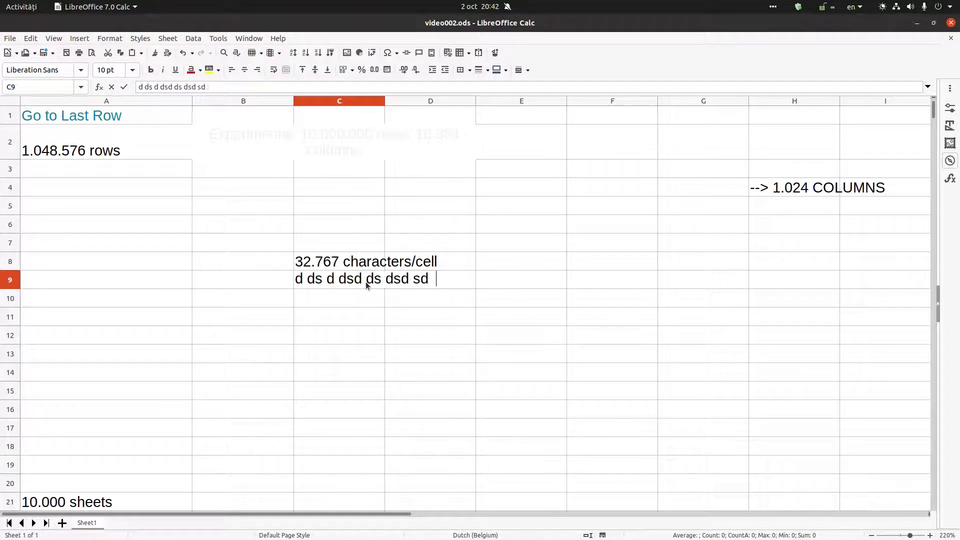
type("sdsd dsd s ds d s d s d s")
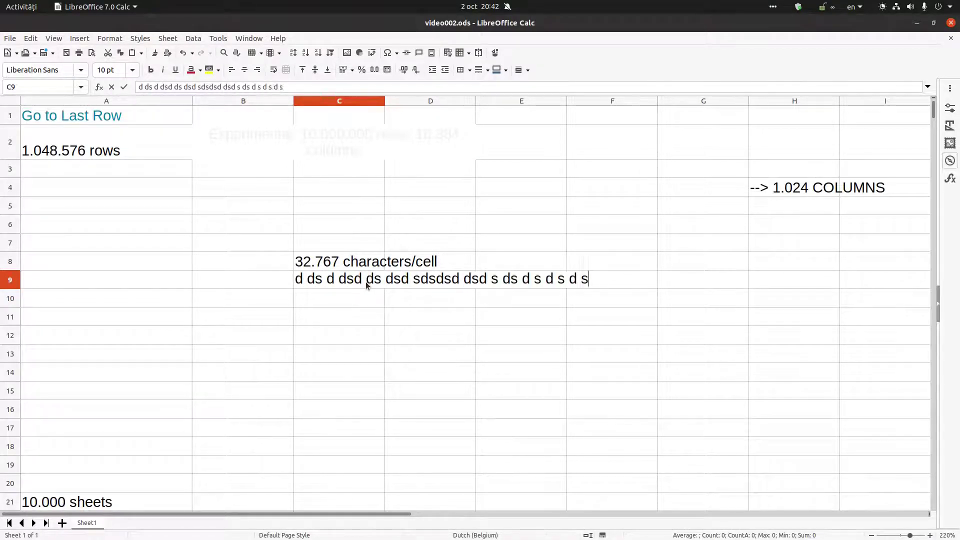
type("ds dd sd sdsdsdsd")
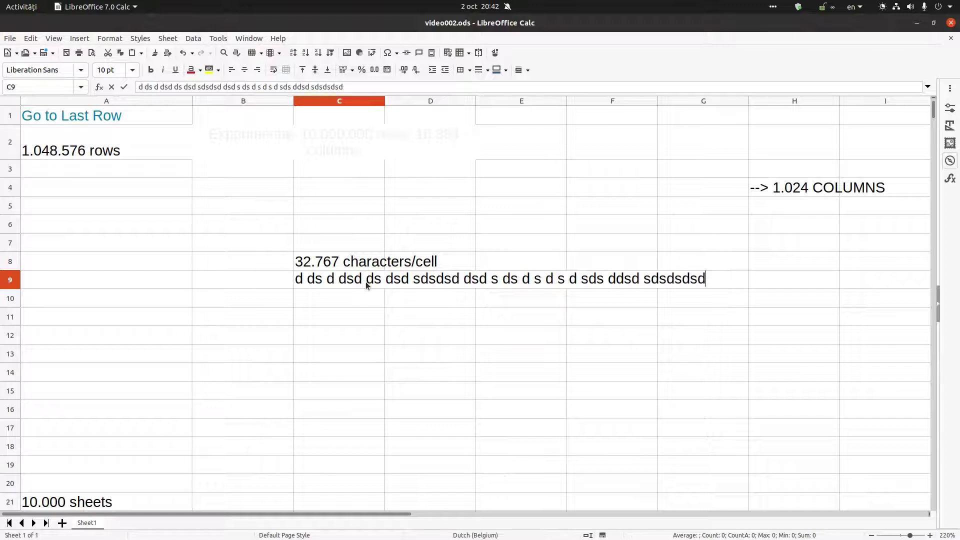
key("Return")
key("Up")
key("Delete")
Step: Type new sample text in C9, wrap it, and set it to 6 pt
type("sd sds")
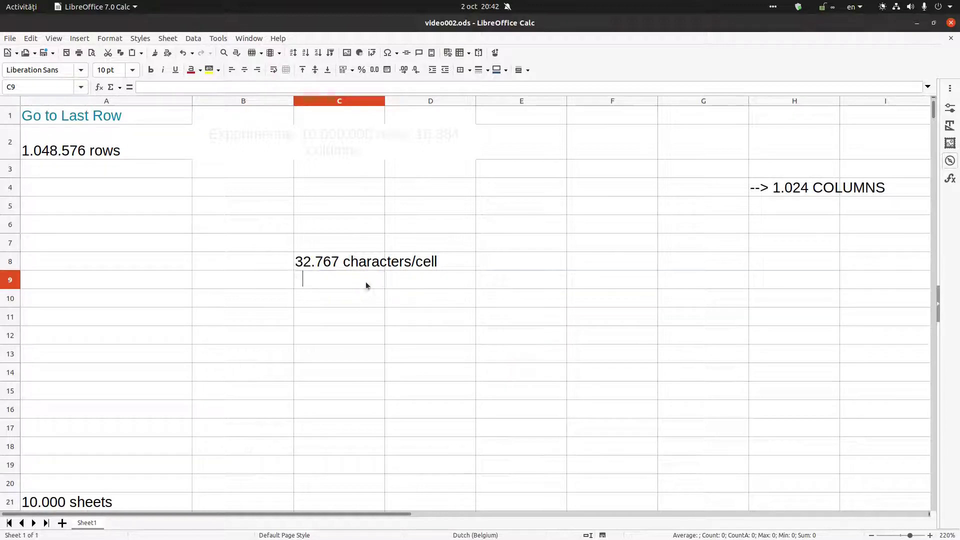
type("dsd sdsd s dsd sd s")
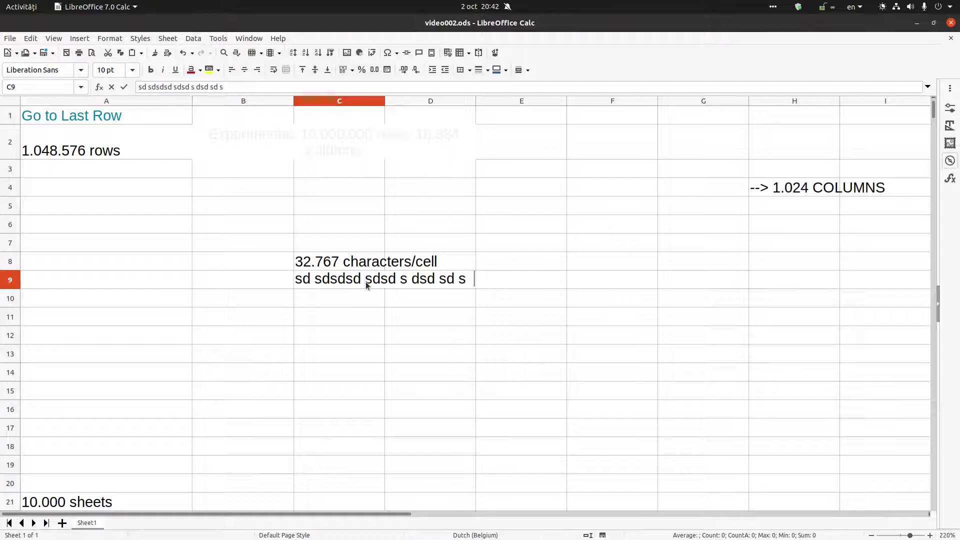
type("dsd sds dsdsd")
key("Return")
key("Up")
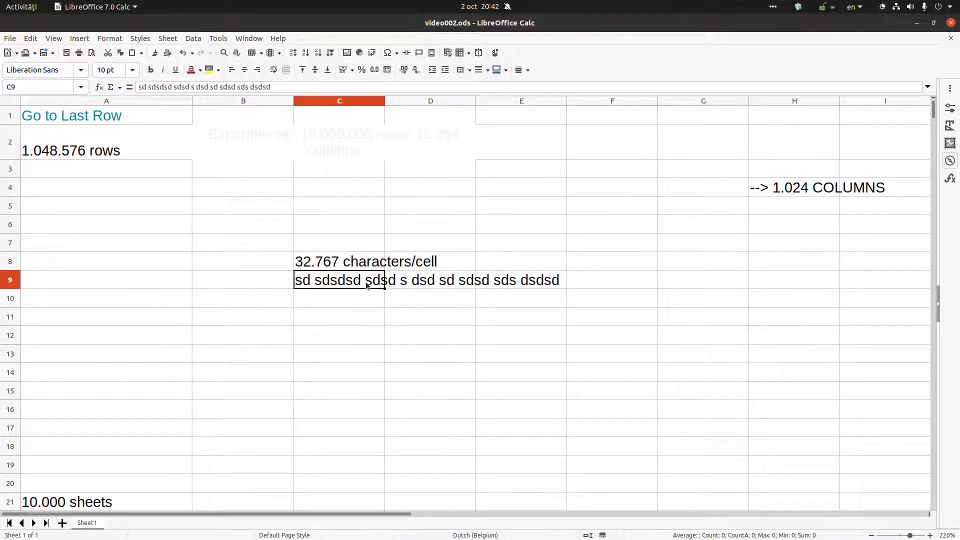
left_click(273, 70)
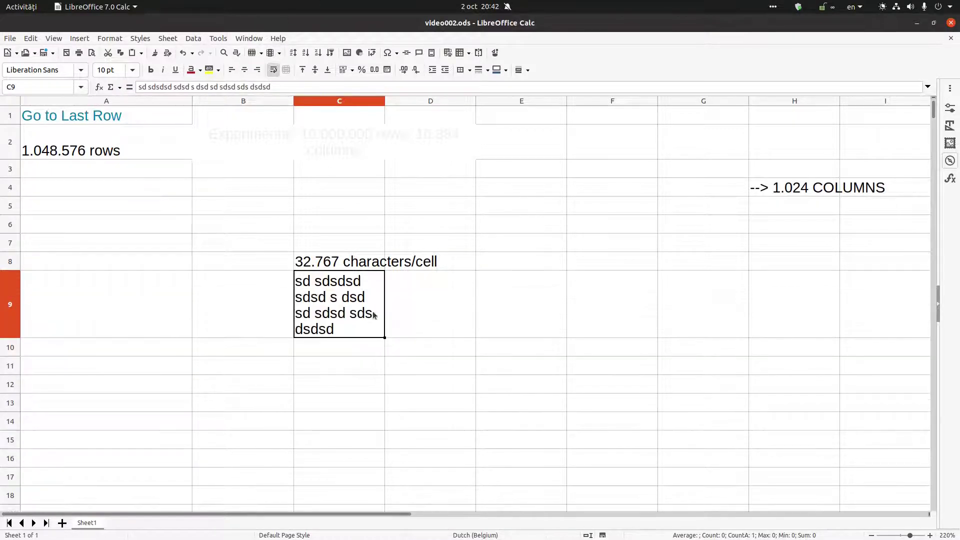
left_click(132, 69)
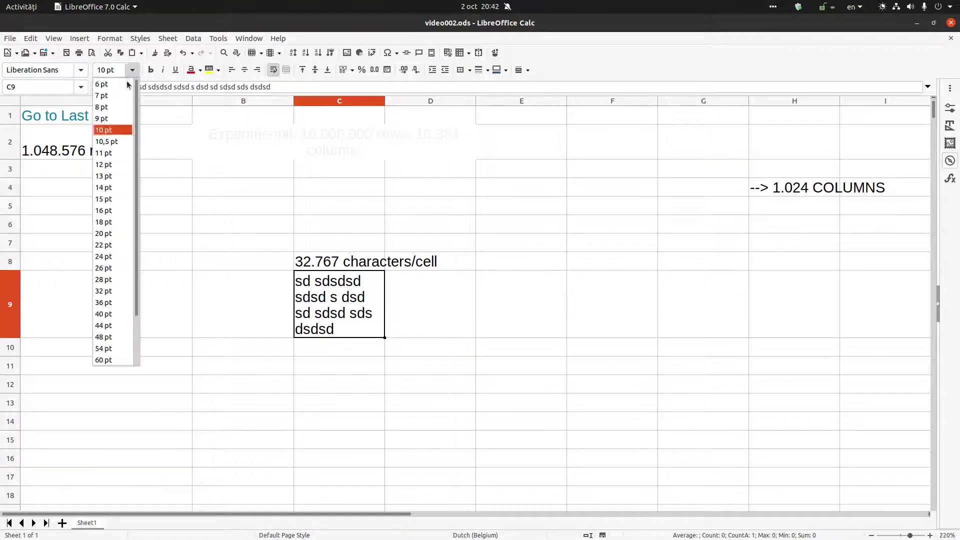
left_click(121, 85)
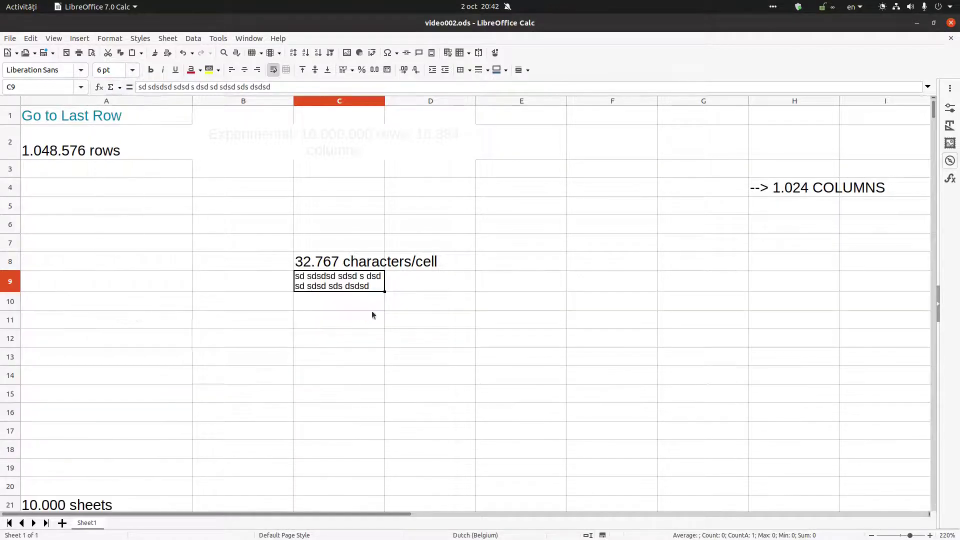
Step: Append more text to C9, then delete the cell's contents
double_click(370, 284)
type("d sds ds dsdsds")
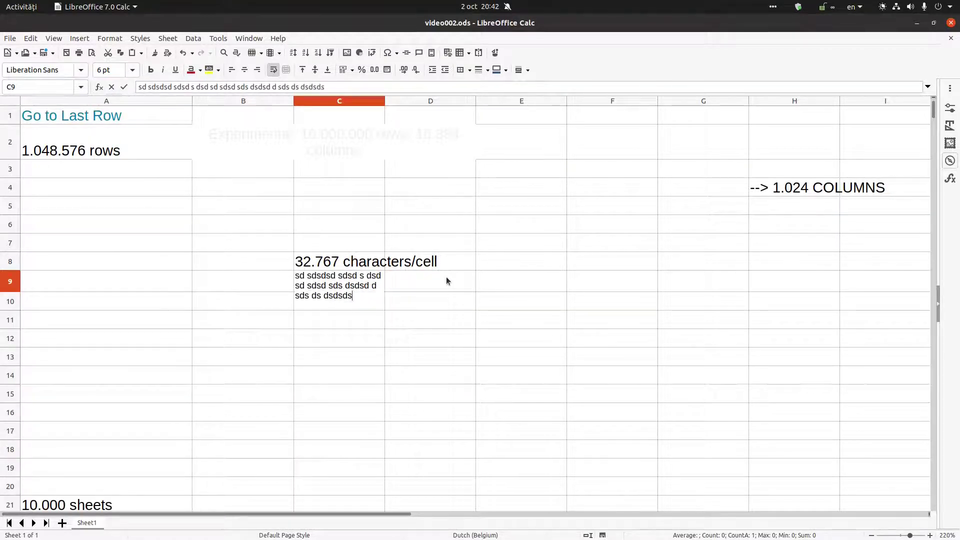
type("dsdsd sdsd")
key("Return")
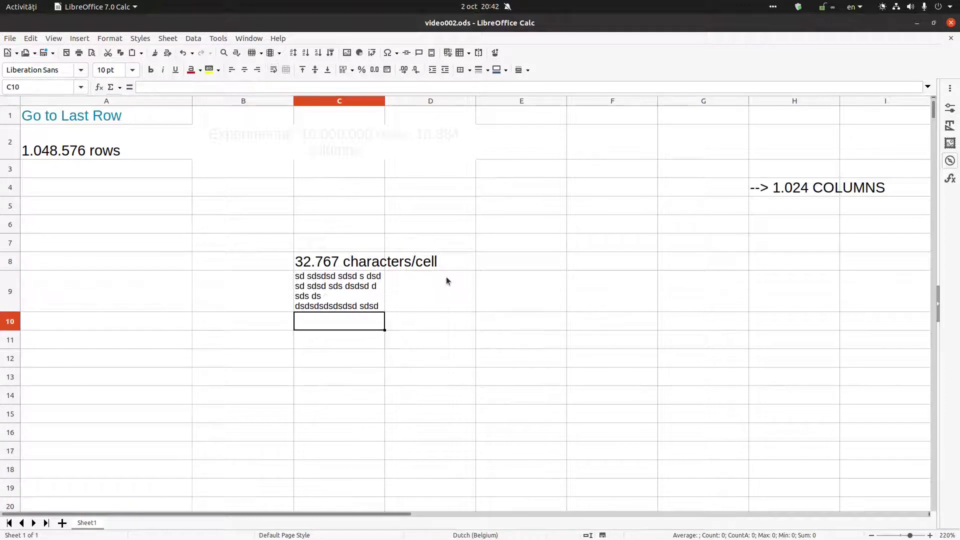
left_click(370, 287)
key("Delete")
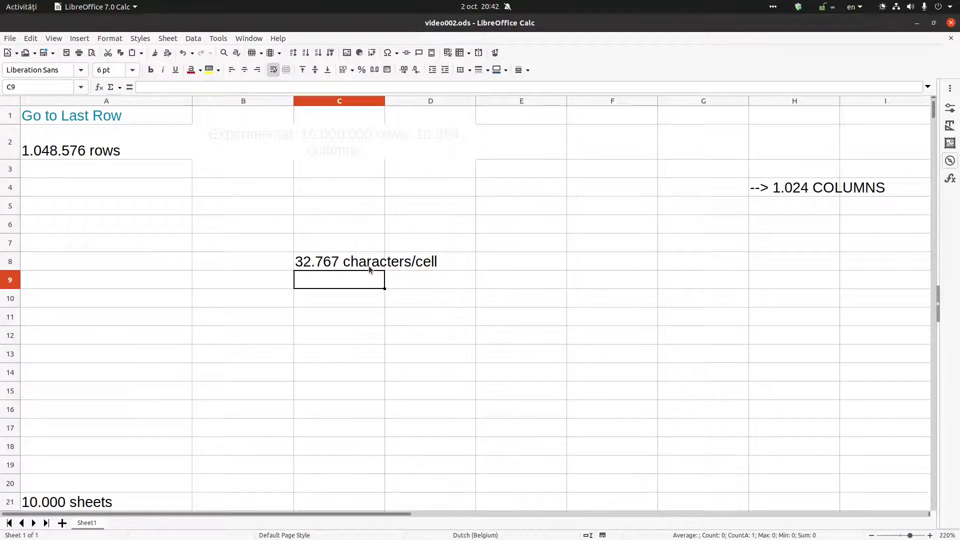
left_click(318, 260)
left_click(319, 280)
left_click(425, 280)
left_click(504, 280)
left_click(601, 281)
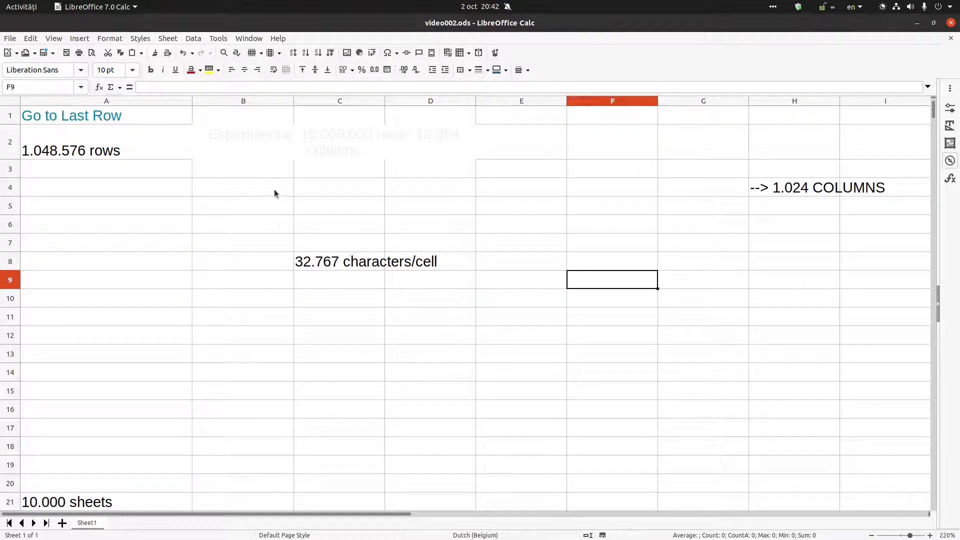
left_click(8, 119)
left_click(8, 140)
left_click(11, 169)
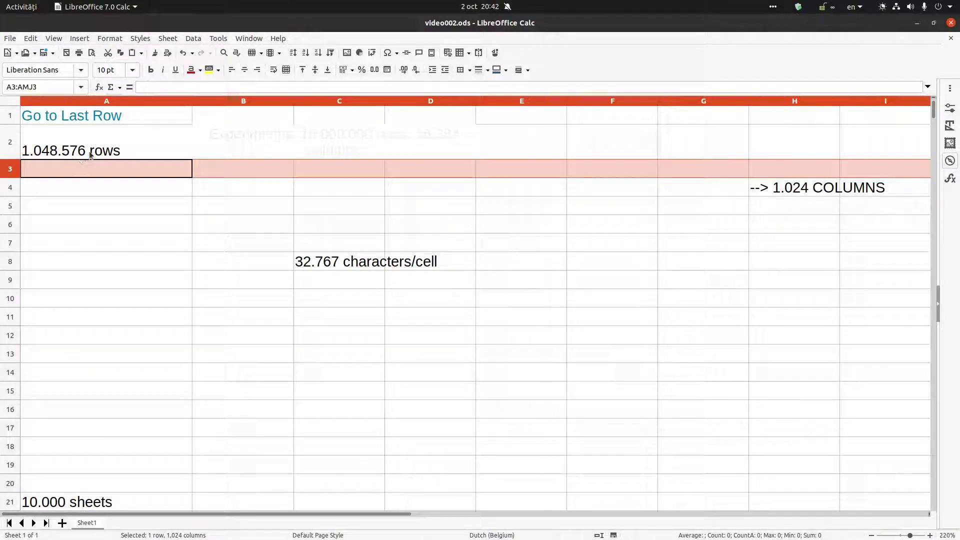
Step: Follow the Go to Last Row link to row 1048576 and select the Lastrow cell
left_click(97, 115, "ctrl")
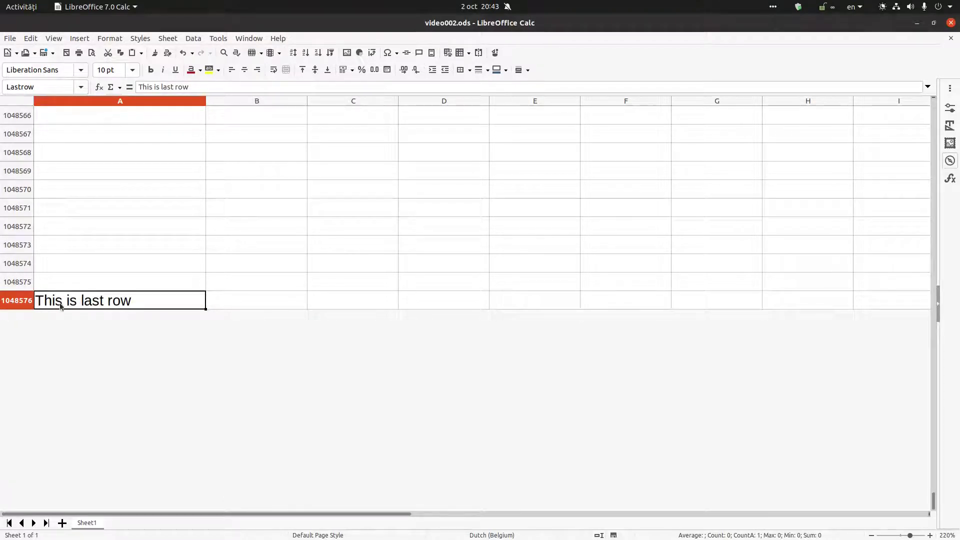
right_click(90, 304)
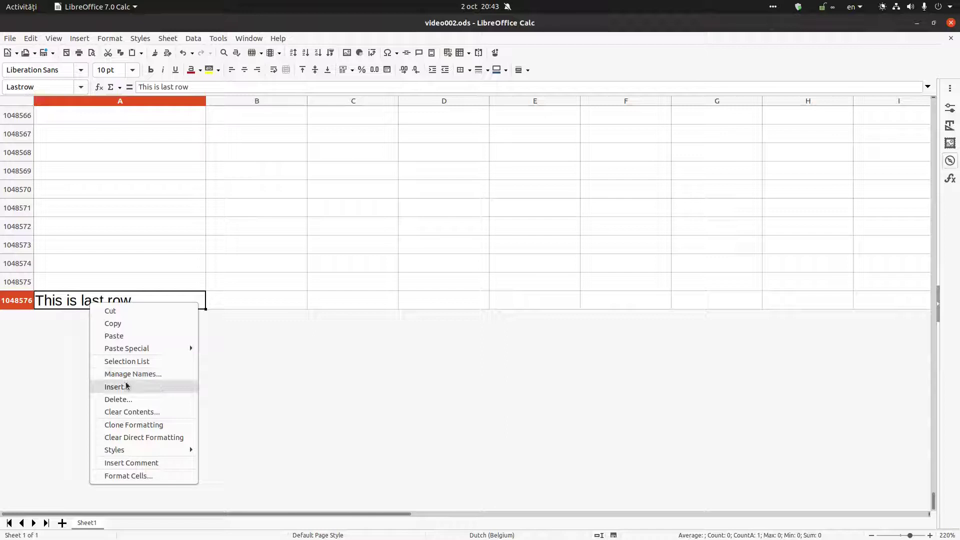
right_click(23, 301)
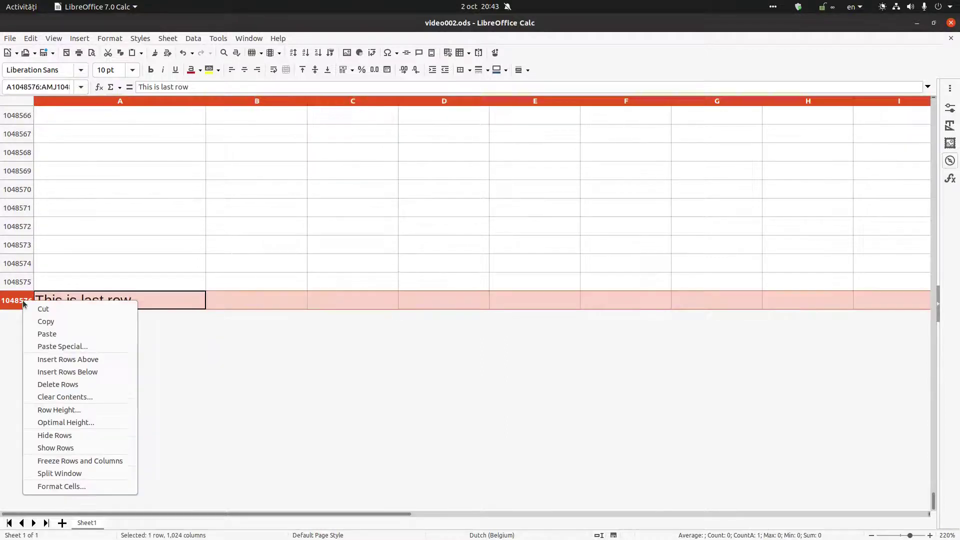
left_click(48, 373)
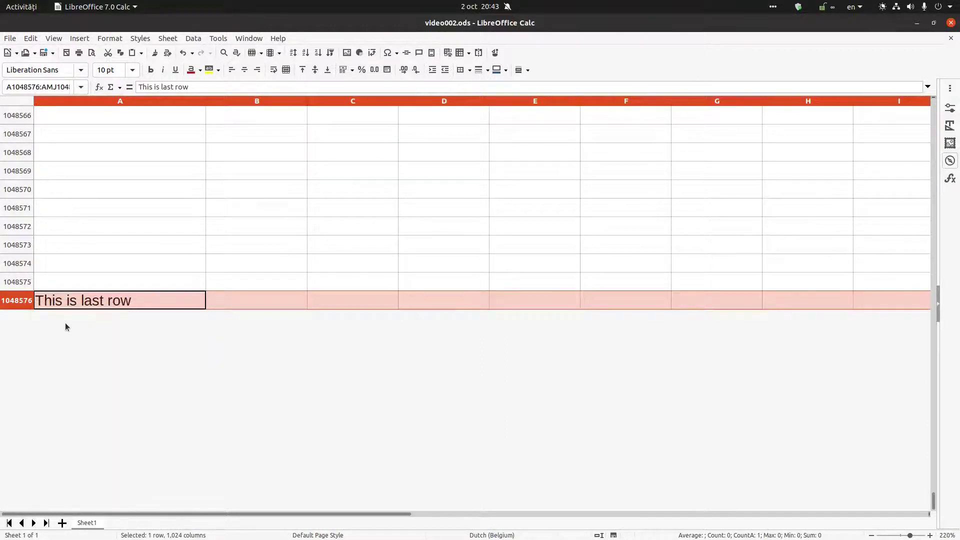
left_click(83, 300)
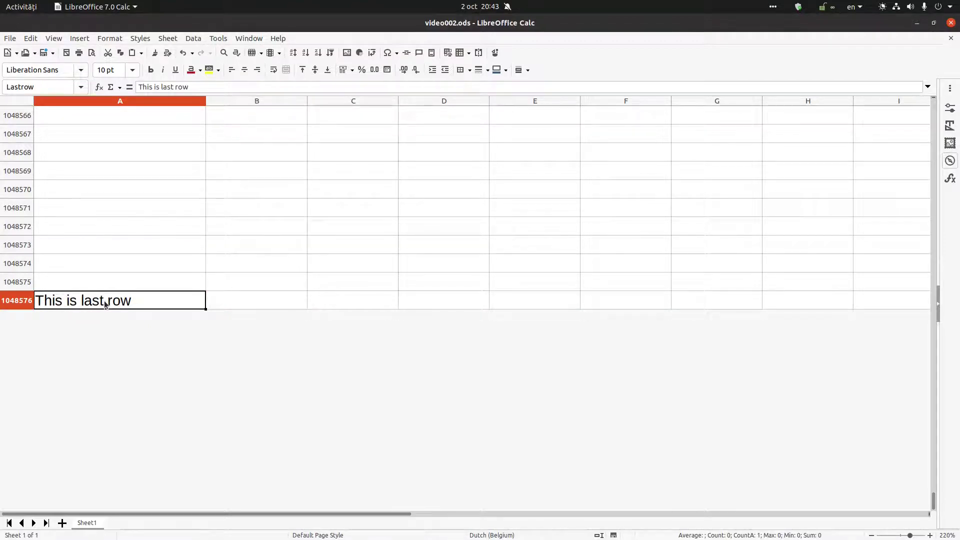
Step: Return to the top and review the notes in column A and the 1.024 COLUMNS note in H4
key("ctrl+Home")
left_click(113, 224)
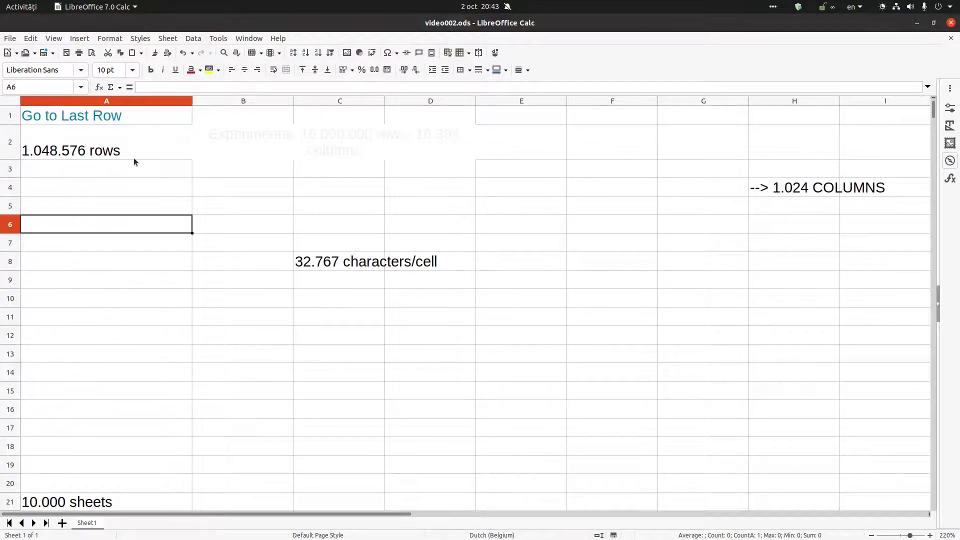
left_click(125, 152)
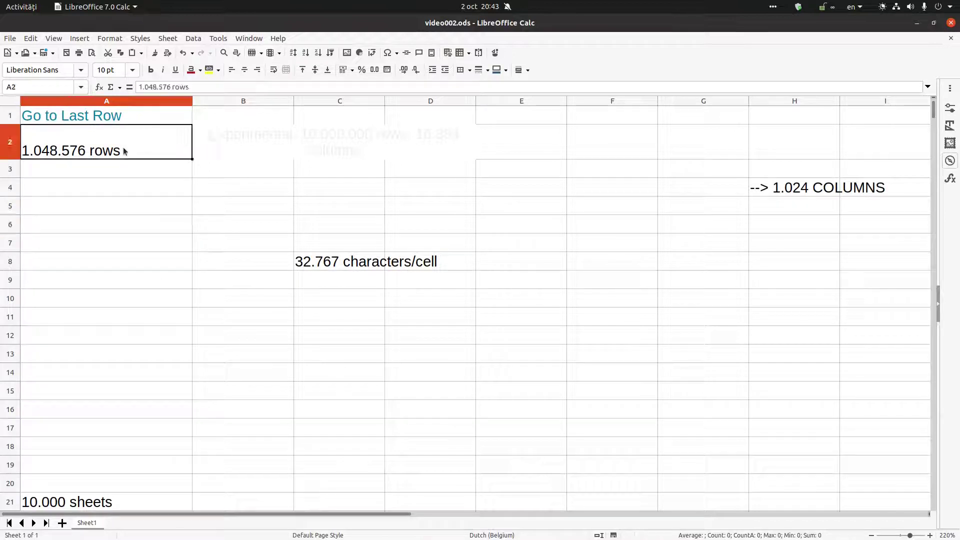
left_click(119, 122)
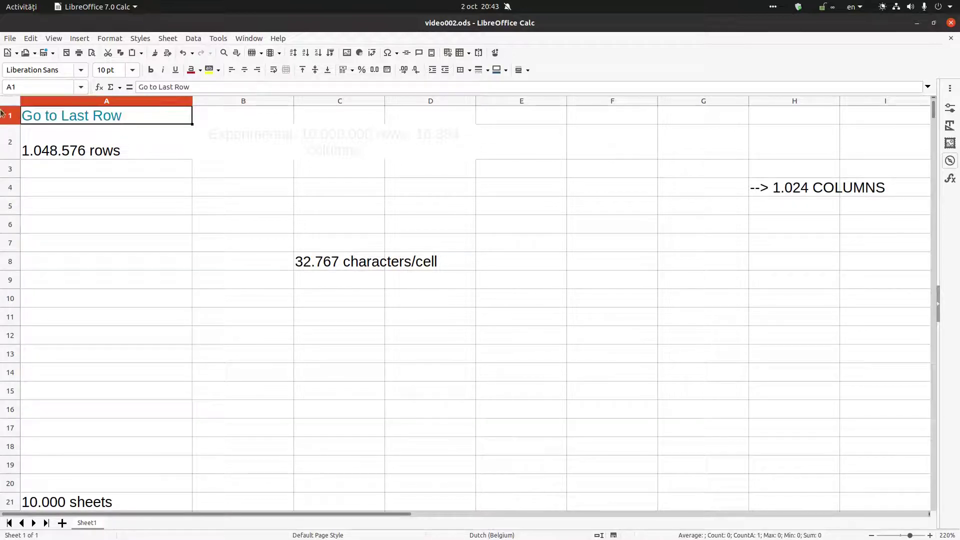
left_click(106, 102)
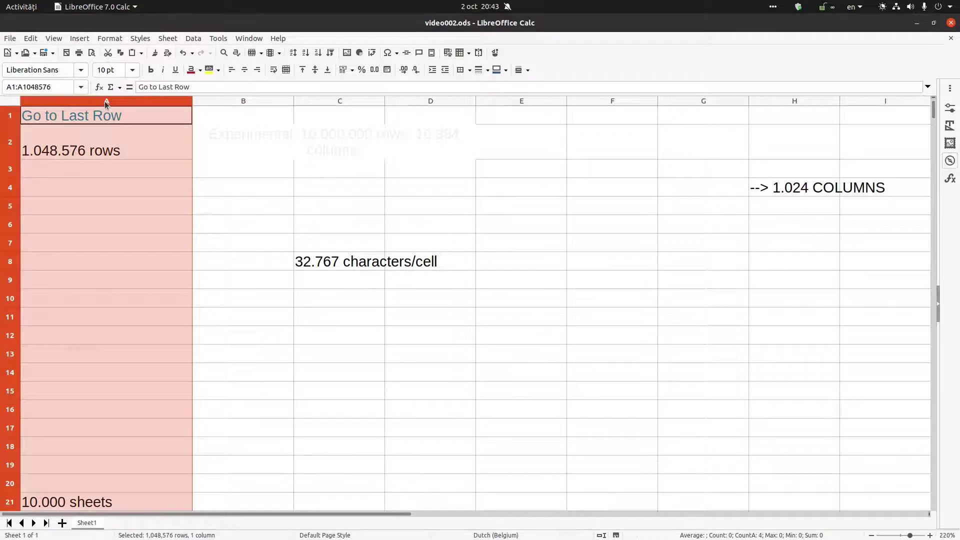
left_click(98, 267)
left_click(80, 119)
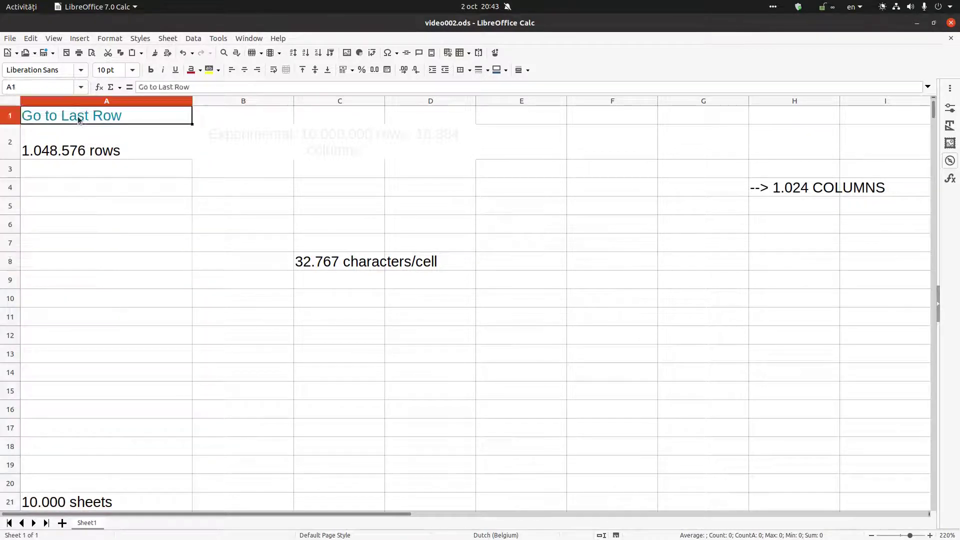
left_click(785, 193)
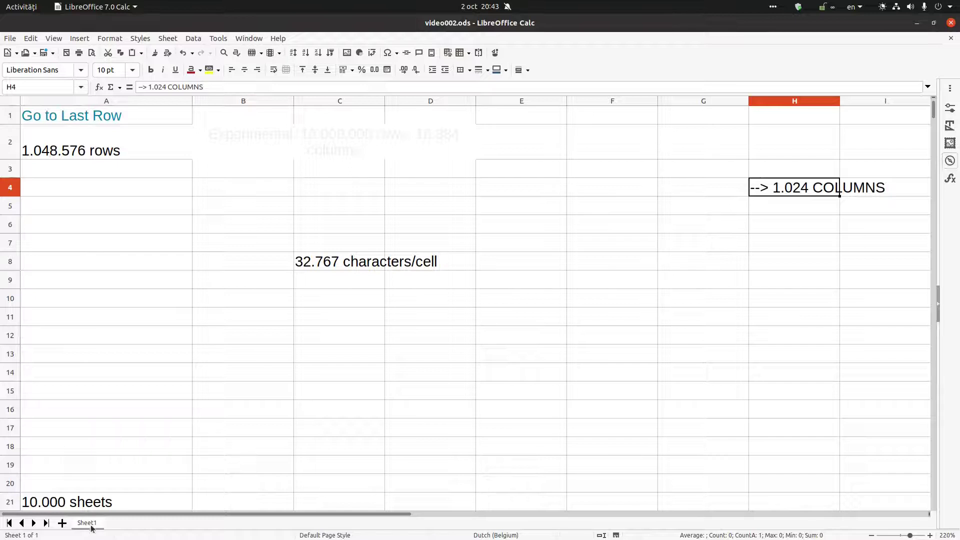
Step: Add nine blank sheets, Sheet2 through Sheet10
left_click(62, 523)
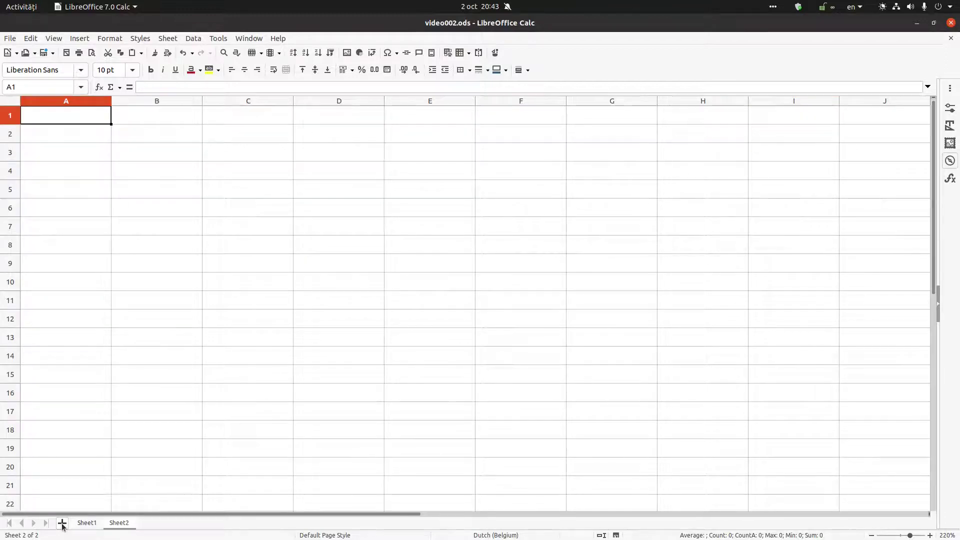
left_click(62, 523)
left_click(62, 523)
left_click(62, 523)
left_click(62, 522)
left_click(62, 523)
left_click(62, 523)
left_click(62, 522)
left_click(62, 523)
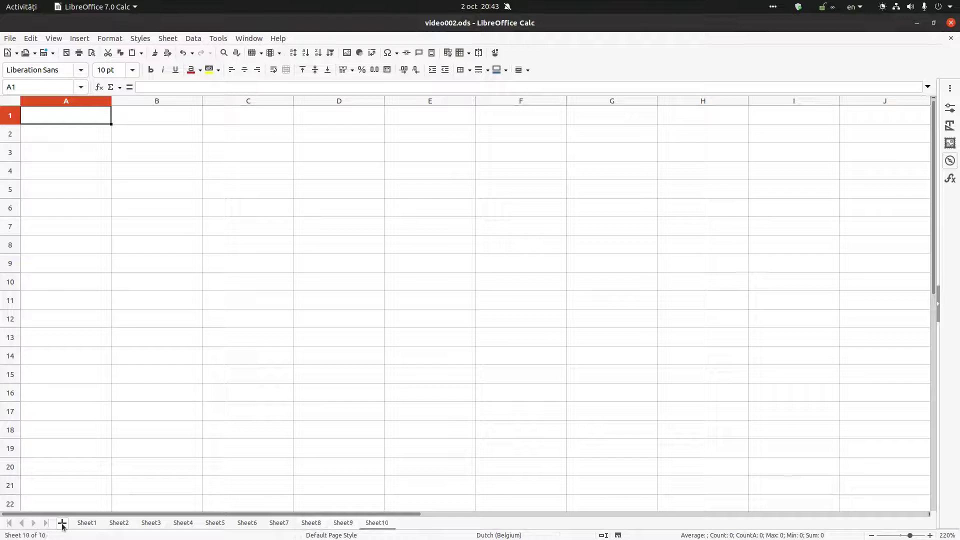
Step: Return to Sheet1 and select the 10.000 sheets note in A21, then the Experimental note in B2
left_click(86, 522)
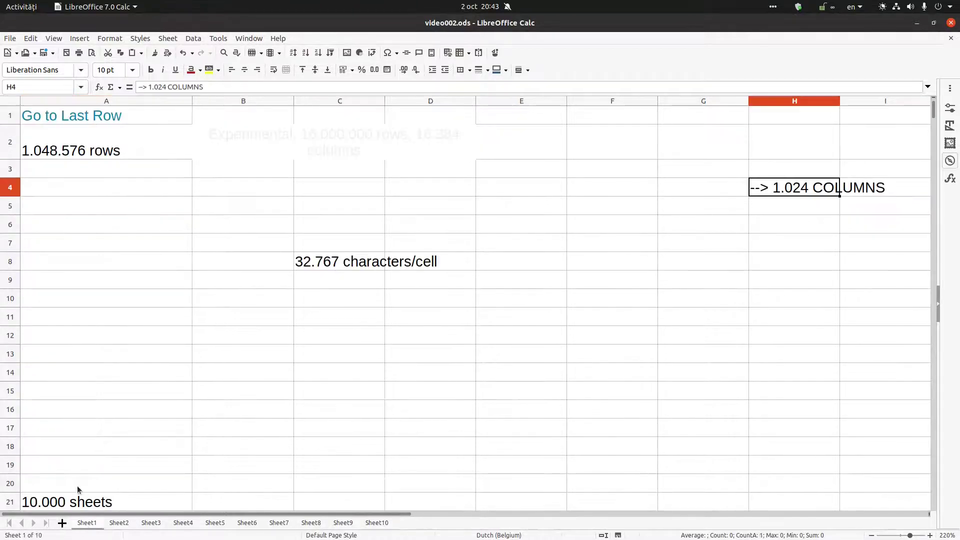
left_click(59, 502)
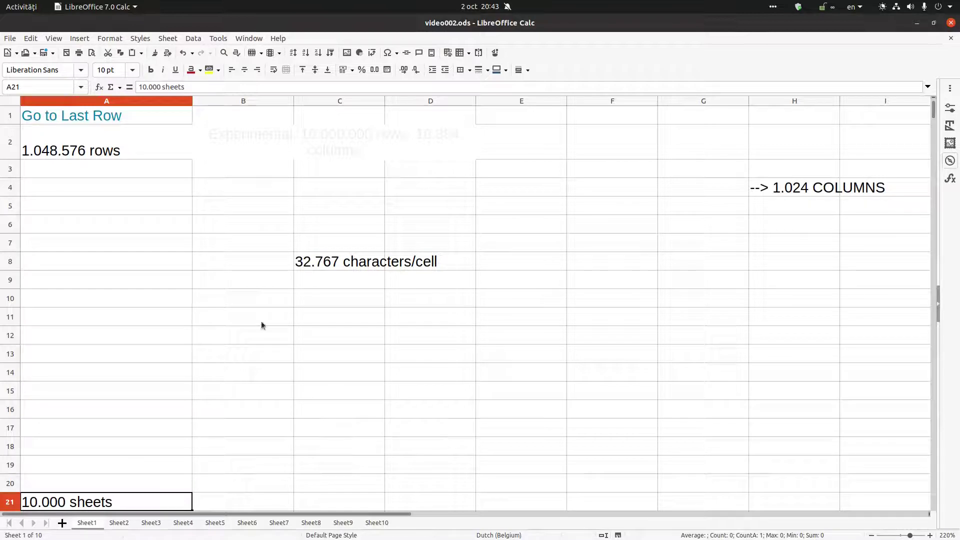
left_click(251, 144)
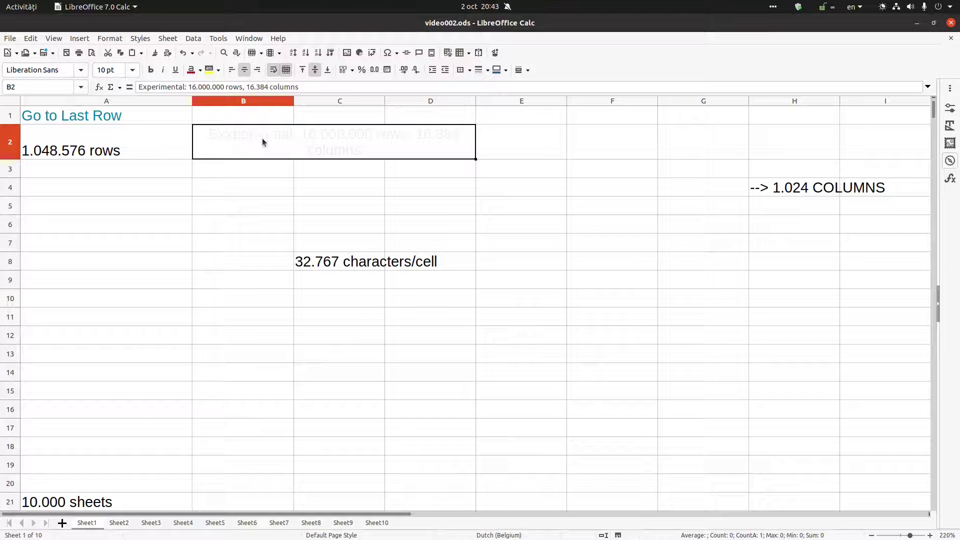
Step: Give the Experimental note in B2 black text on a light blue background
left_click(200, 73)
left_click(193, 114)
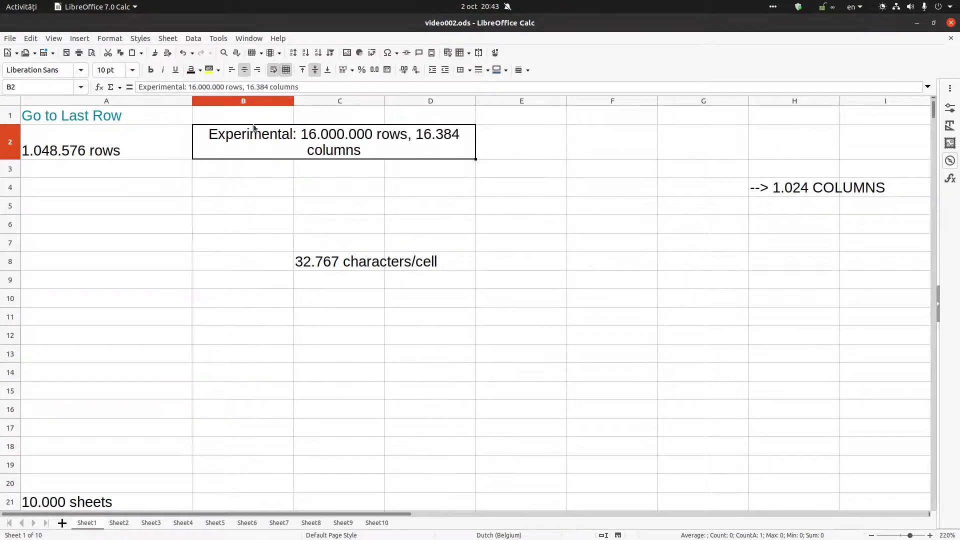
left_click(219, 71)
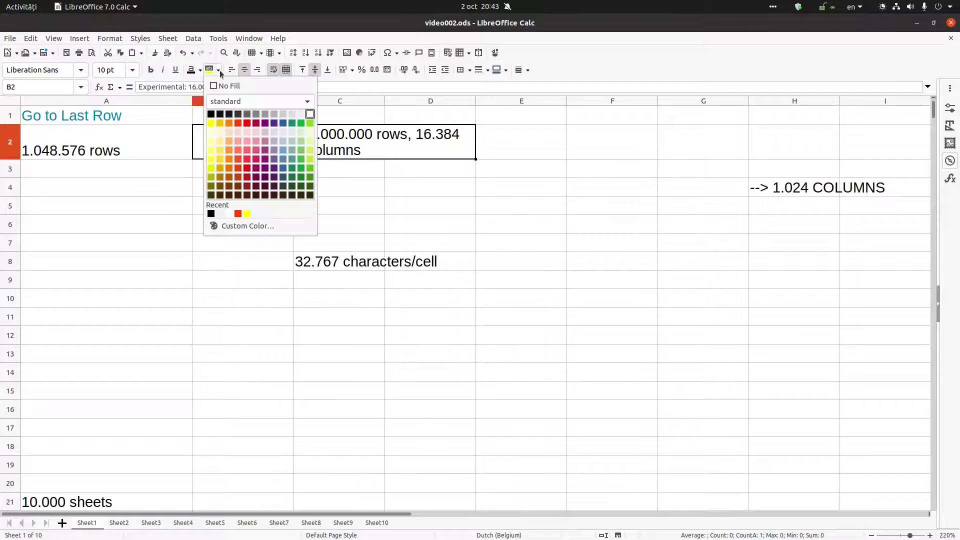
left_click(283, 130)
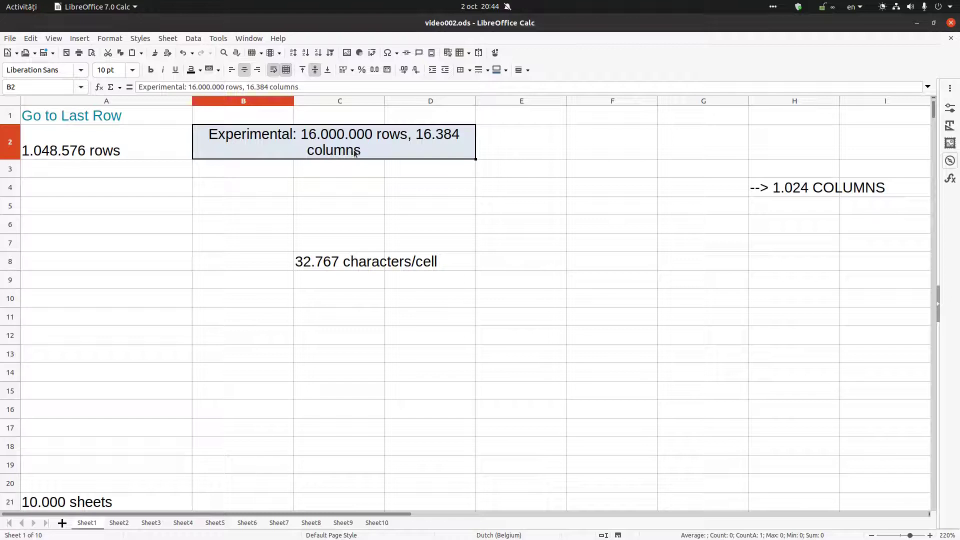
left_click(318, 161)
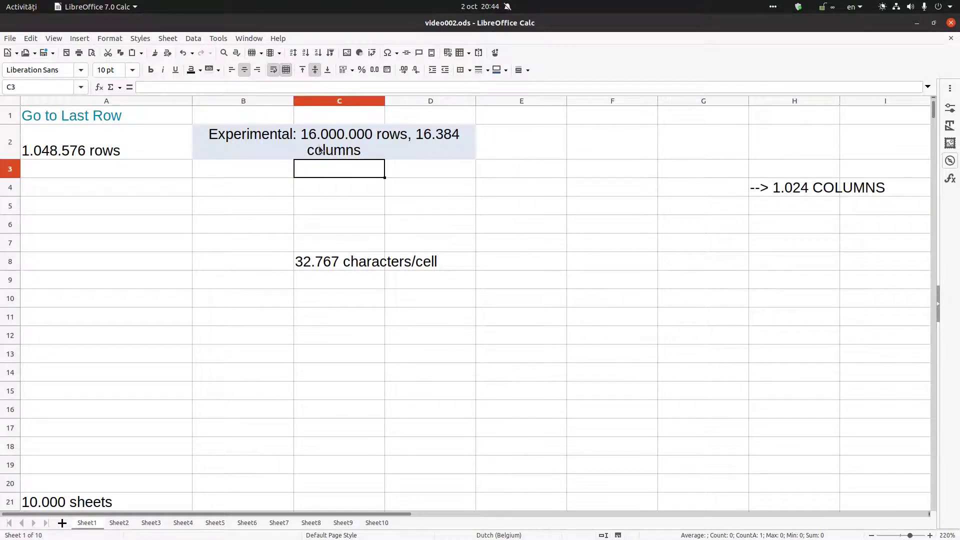
Step: Enable experimental features in Tools > Options > Advanced and apply the setting
left_click(318, 145)
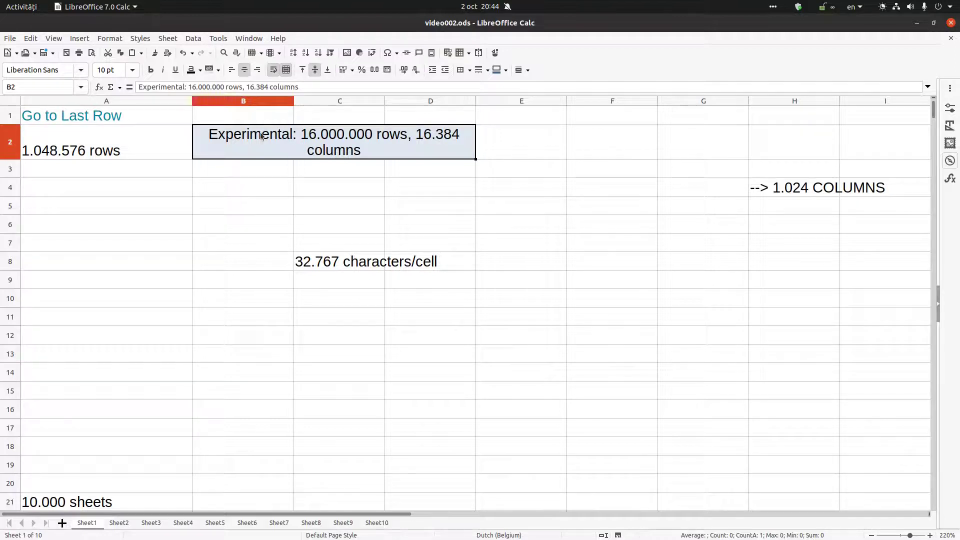
left_click(219, 40)
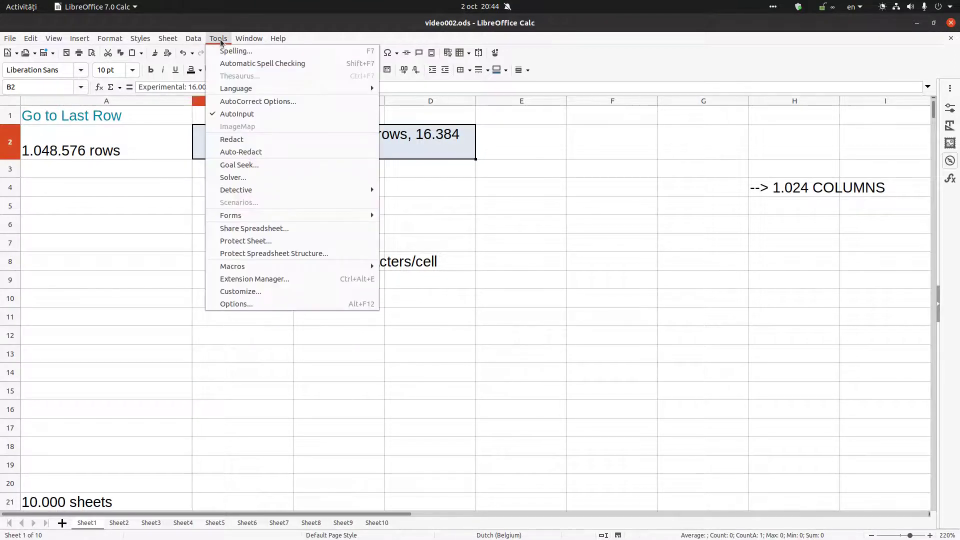
left_click(232, 303)
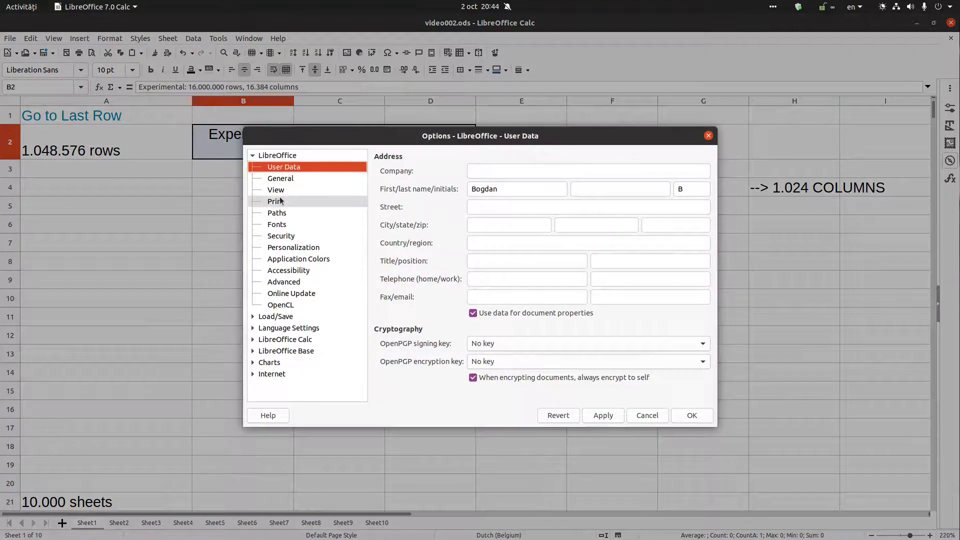
left_click(282, 283)
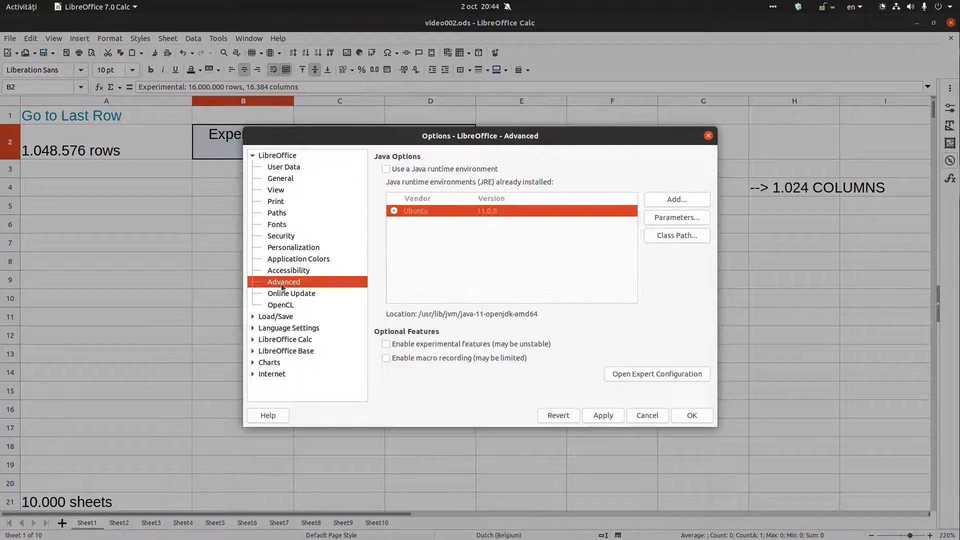
left_click(405, 344)
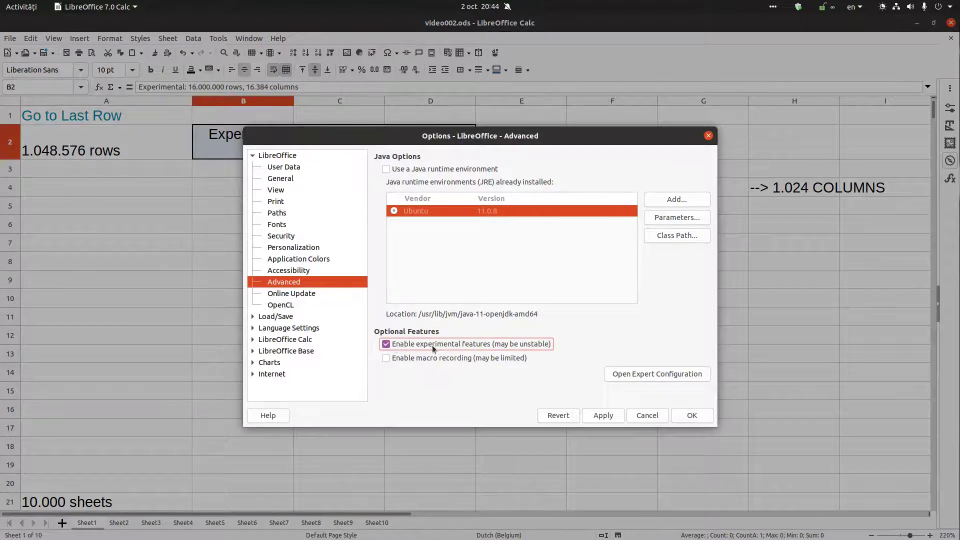
left_click(602, 414)
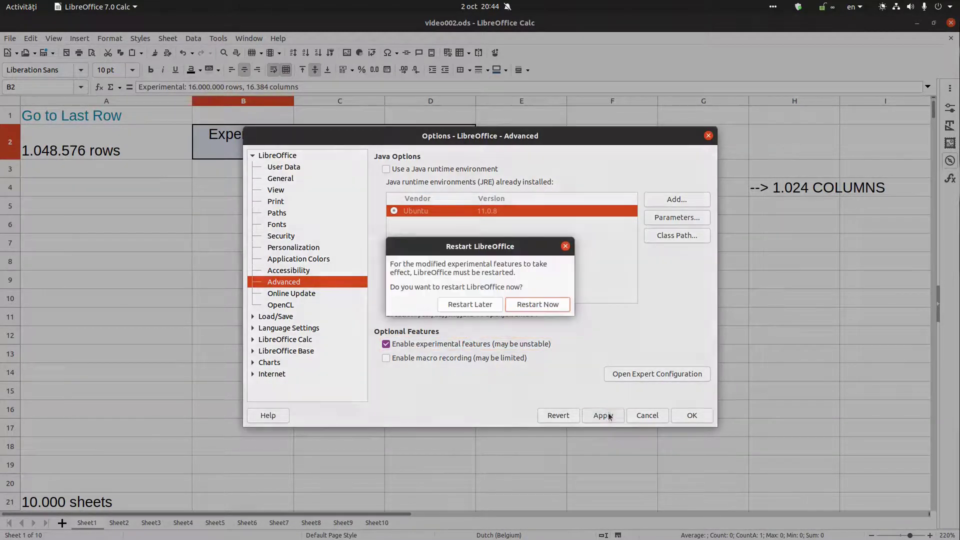
Step: Restart LibreOffice after saving video002.ods, then reopen video002 from the Start Center
left_click(547, 308)
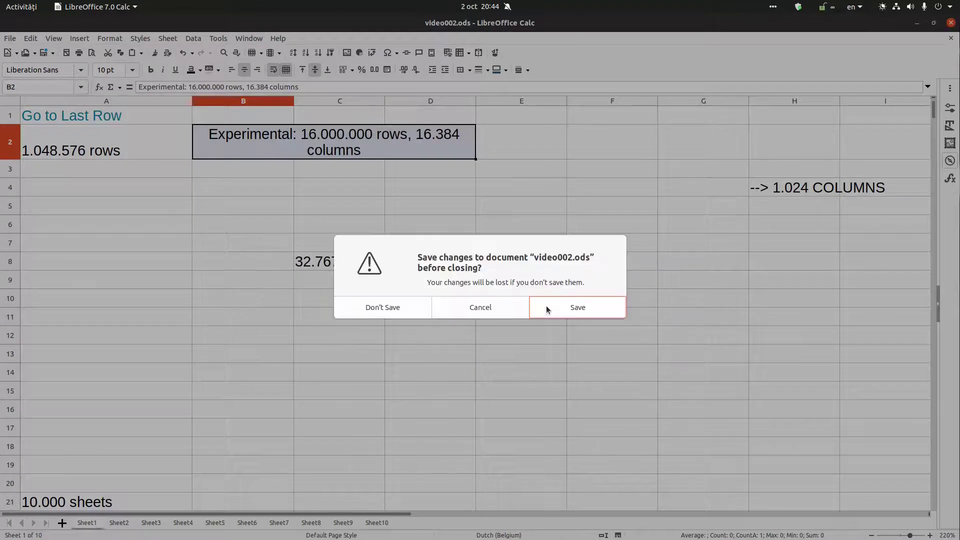
left_click(611, 310)
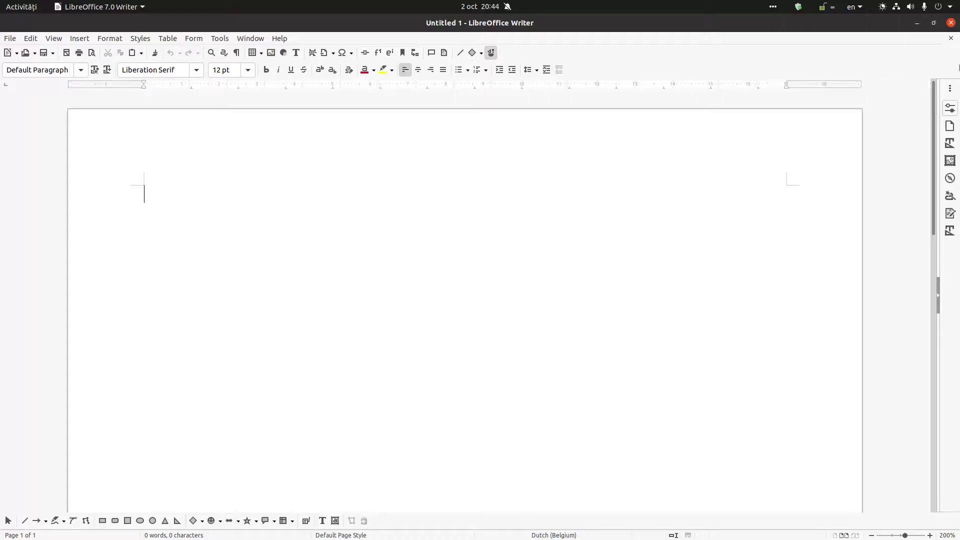
left_click(951, 39)
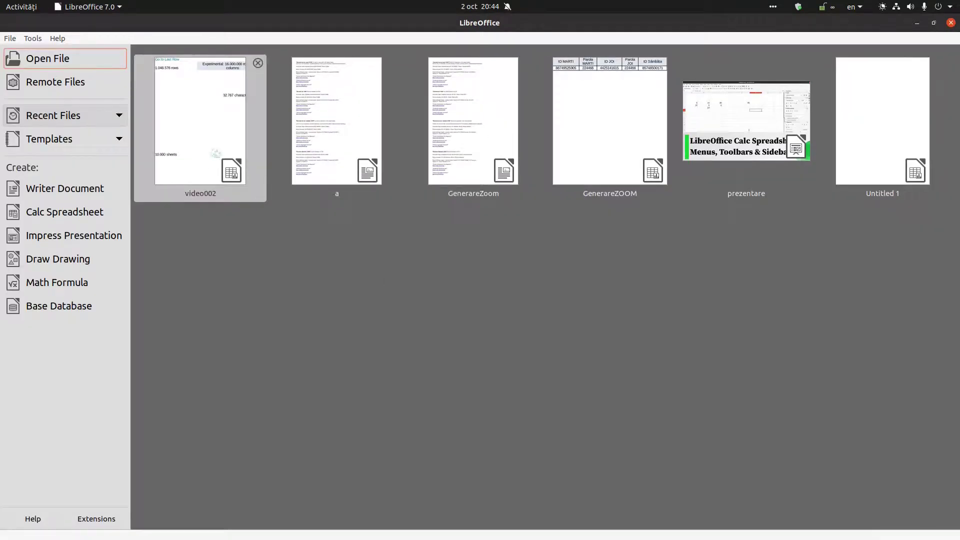
left_click(176, 142)
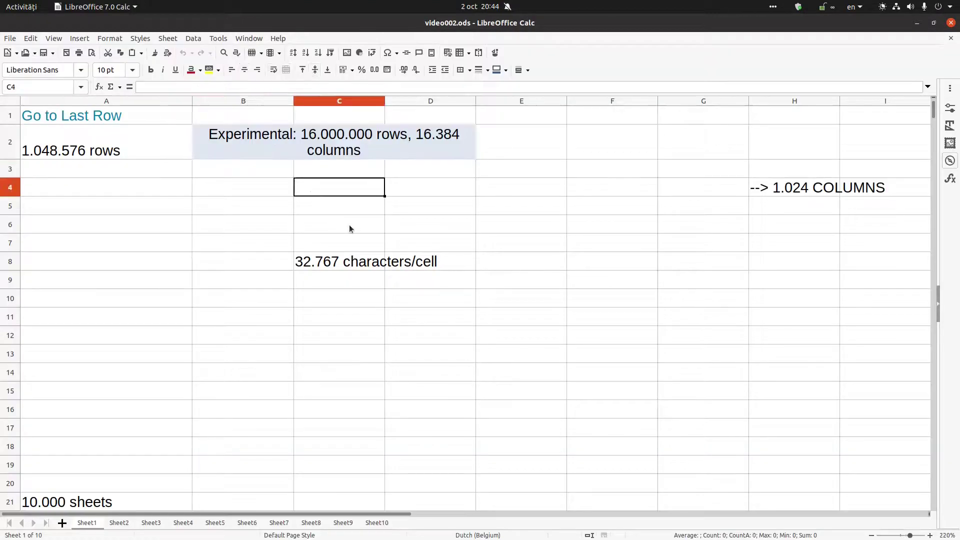
left_click(220, 38)
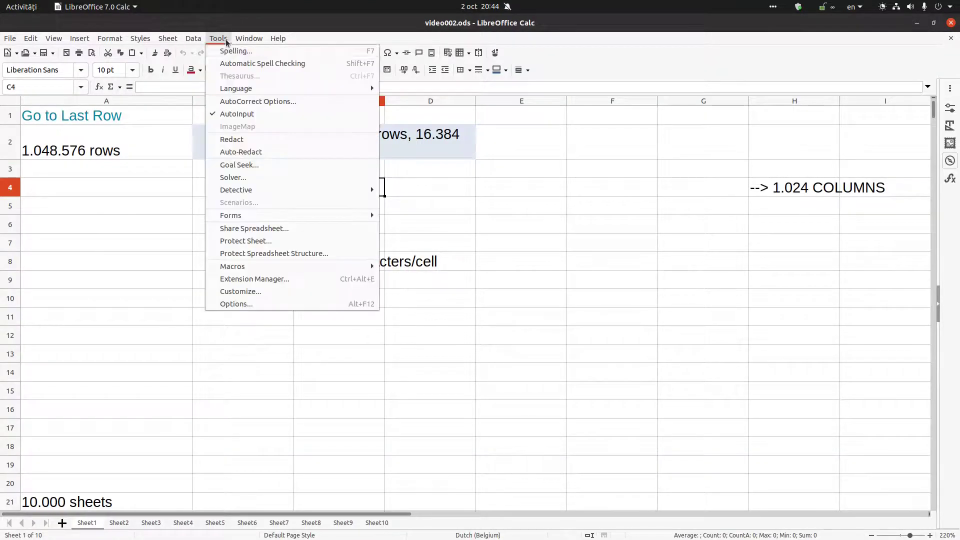
left_click(231, 300)
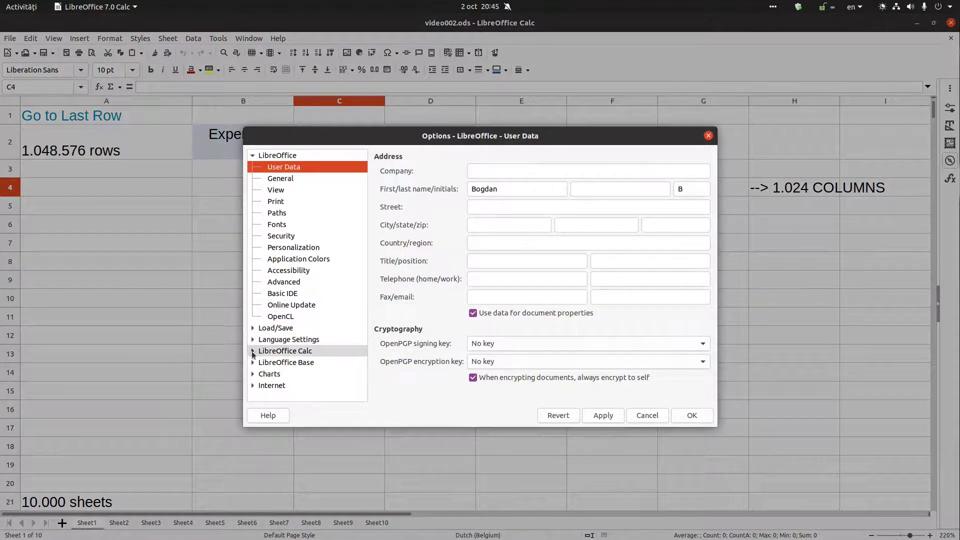
left_click(253, 351)
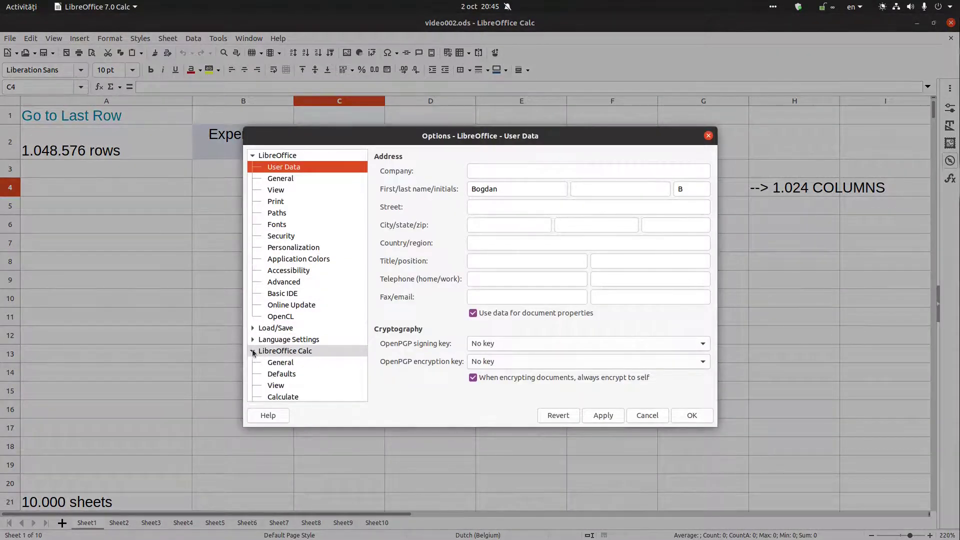
left_click(270, 375)
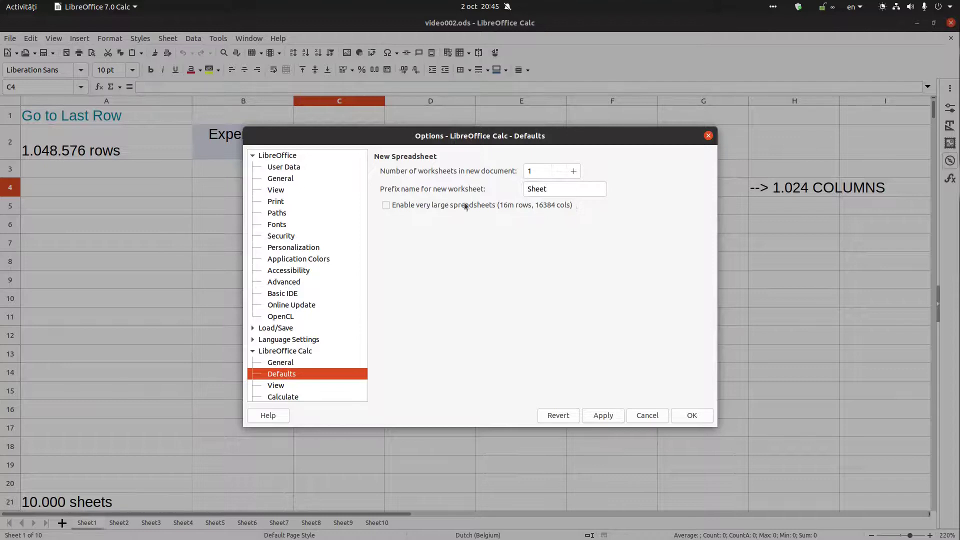
left_click(434, 205)
left_click(434, 205)
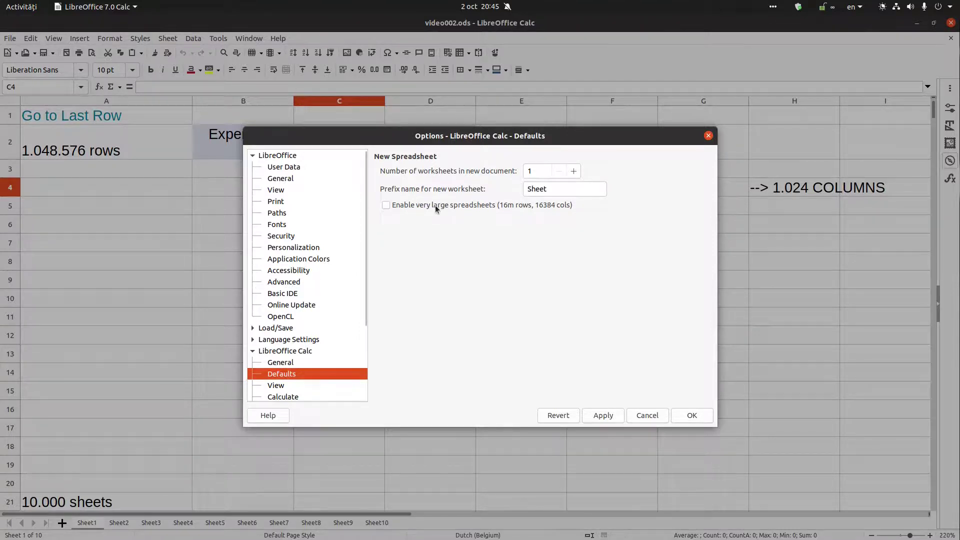
left_click(647, 415)
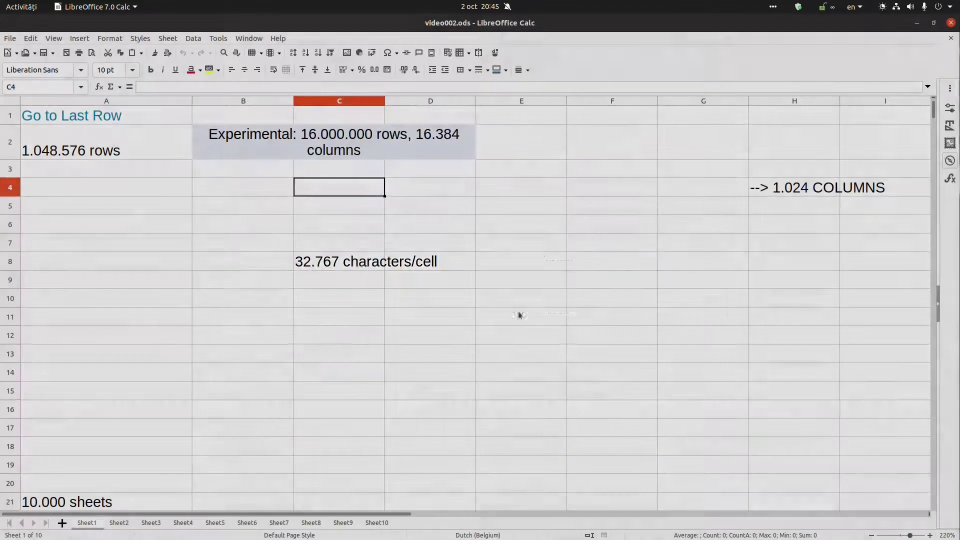
left_click(278, 38)
left_click(309, 190)
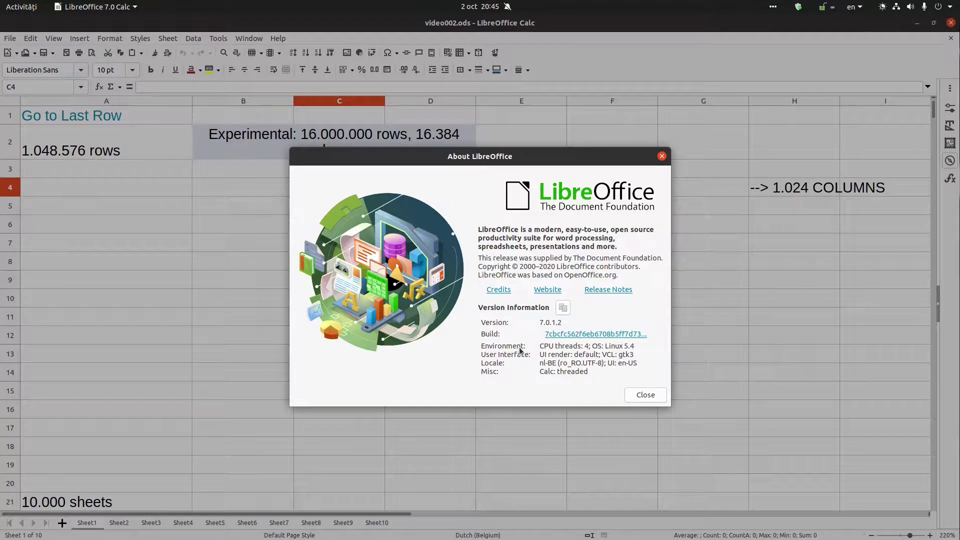
left_click(637, 397)
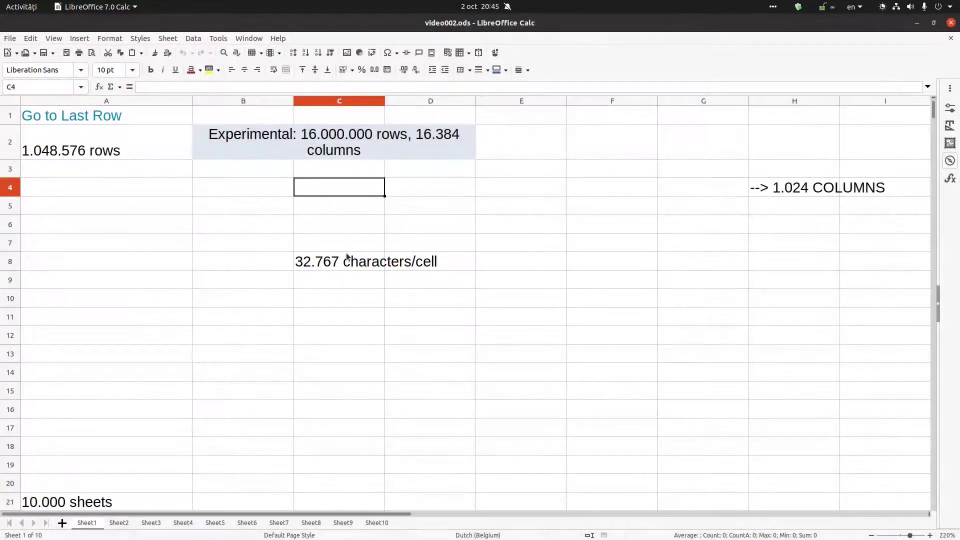
left_click(372, 268)
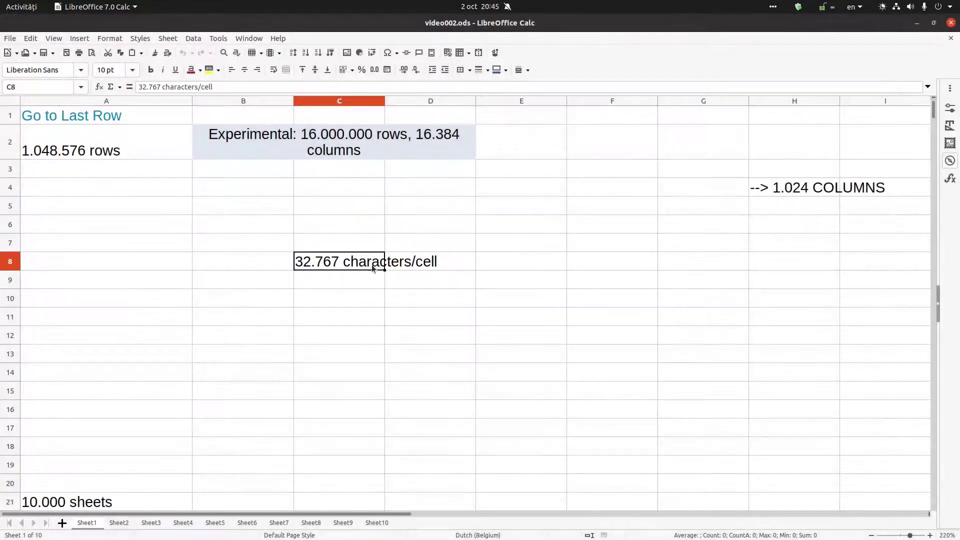
left_click(219, 176)
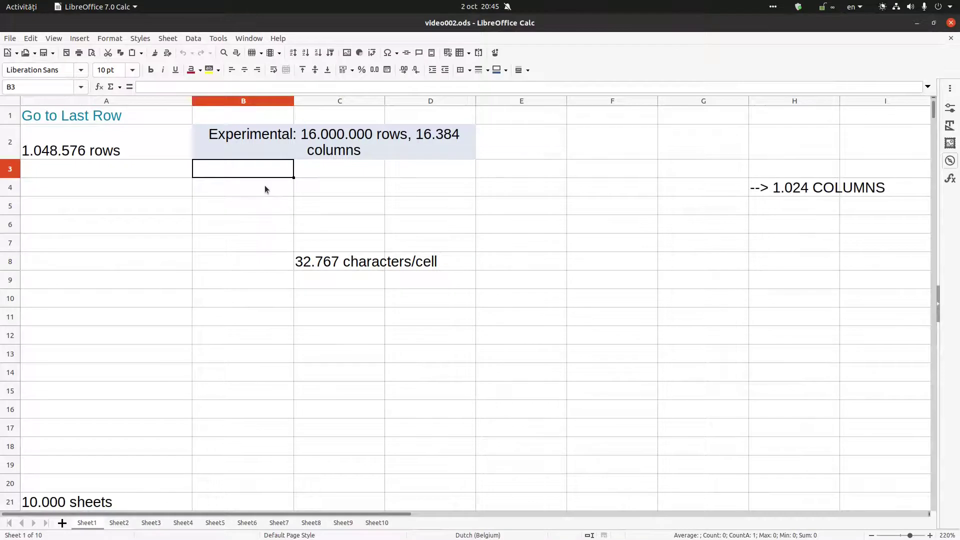
left_click(247, 209)
left_click(170, 206)
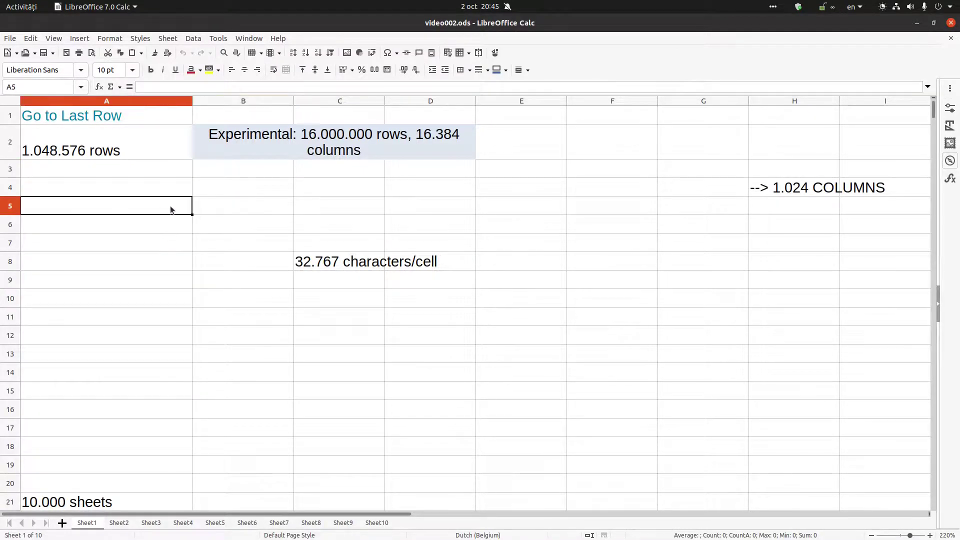
left_click(233, 207)
left_click(145, 206)
left_click(133, 194)
left_click(131, 151)
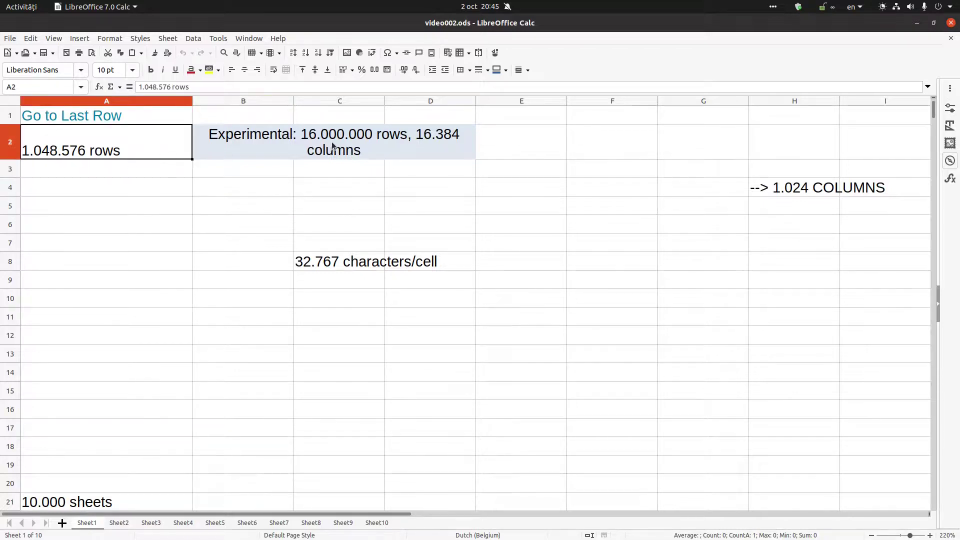
left_click(331, 146)
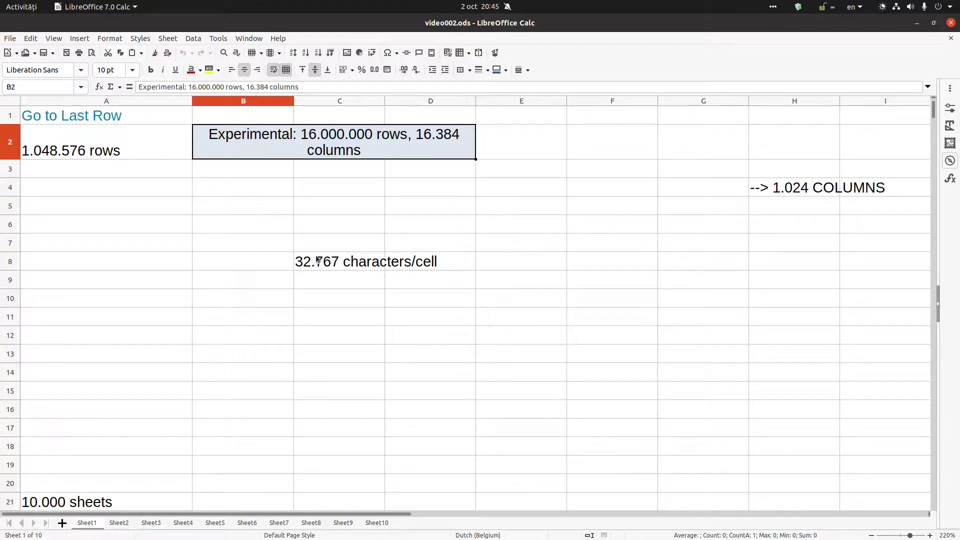
left_click(149, 239)
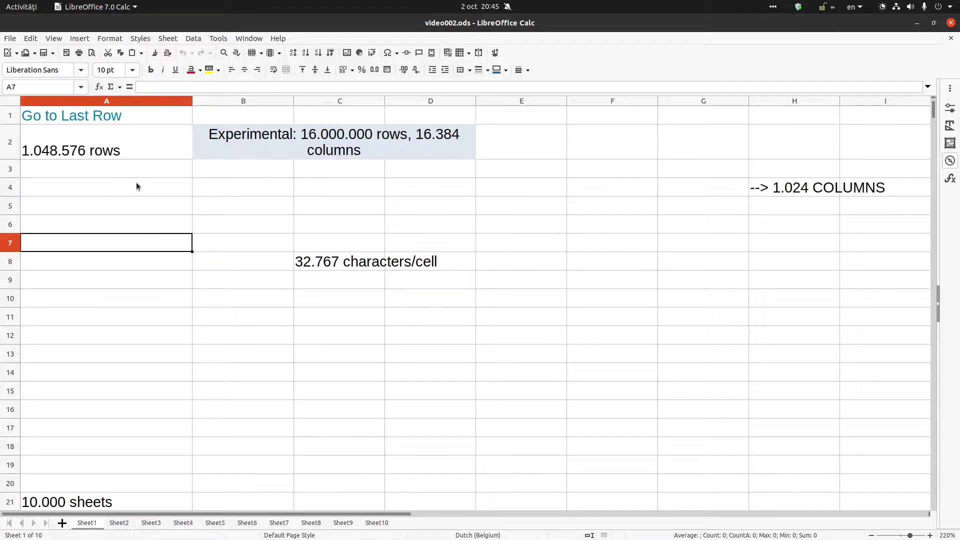
left_click(113, 158)
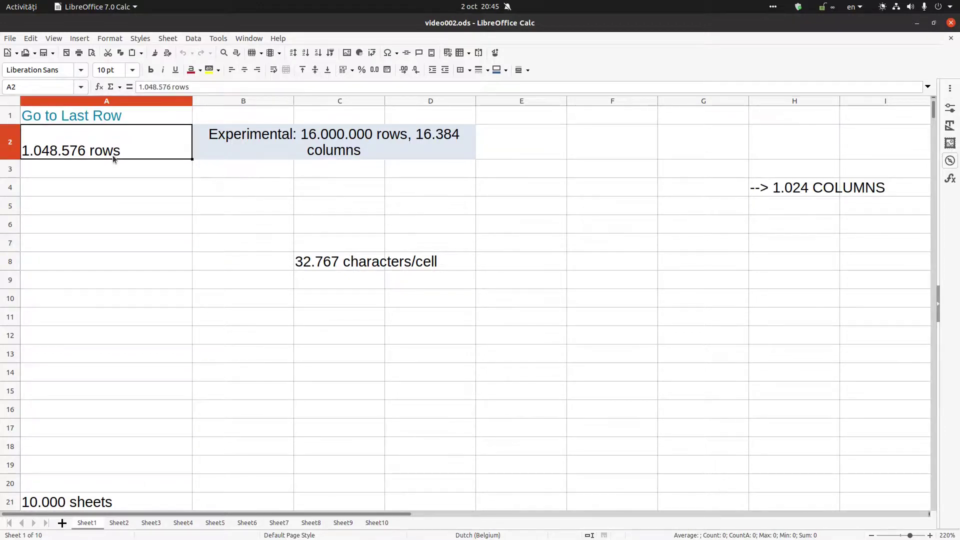
Step: Jump to the last rows and enter the heading Cities in A1048567
left_click(91, 116, "ctrl")
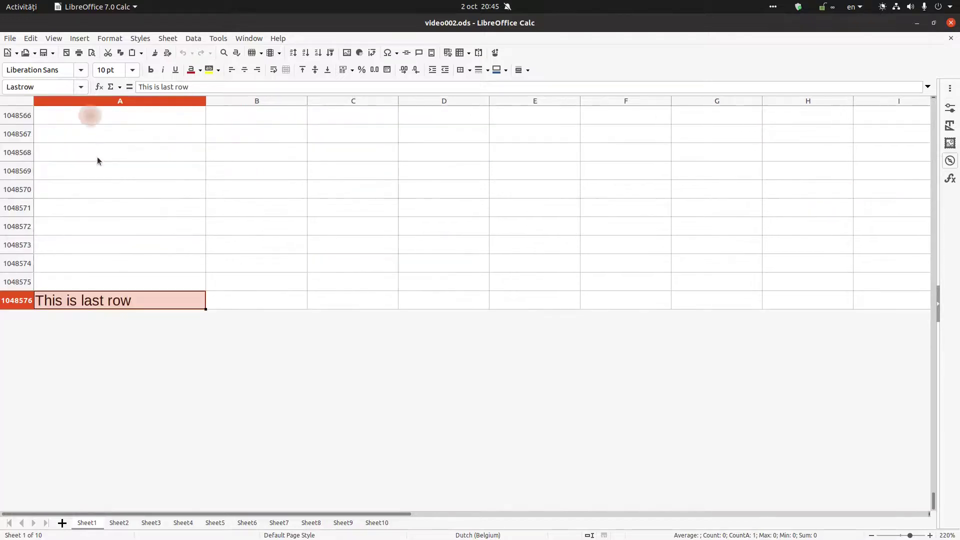
left_click(97, 225)
left_click_drag(96, 163, 116, 231)
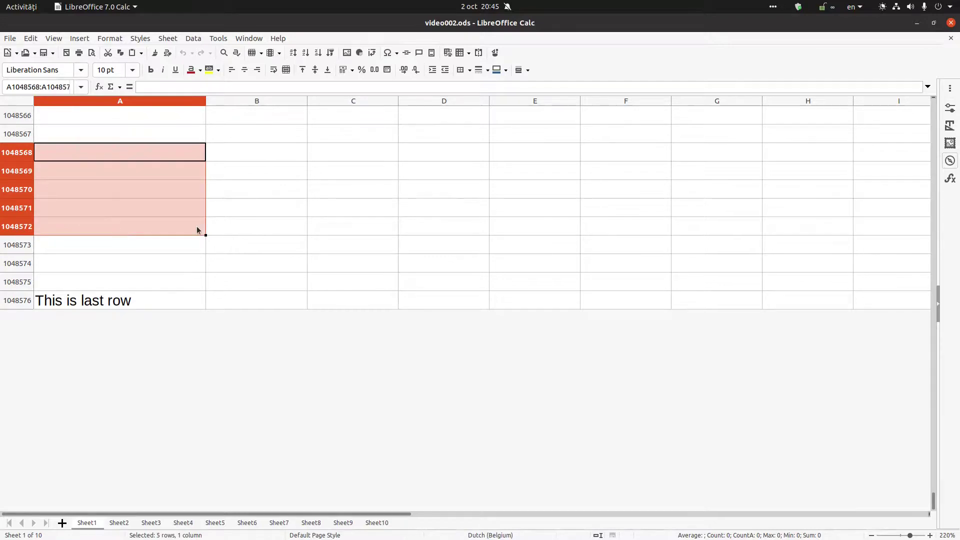
left_click_drag(196, 226, 217, 227)
left_click(154, 134)
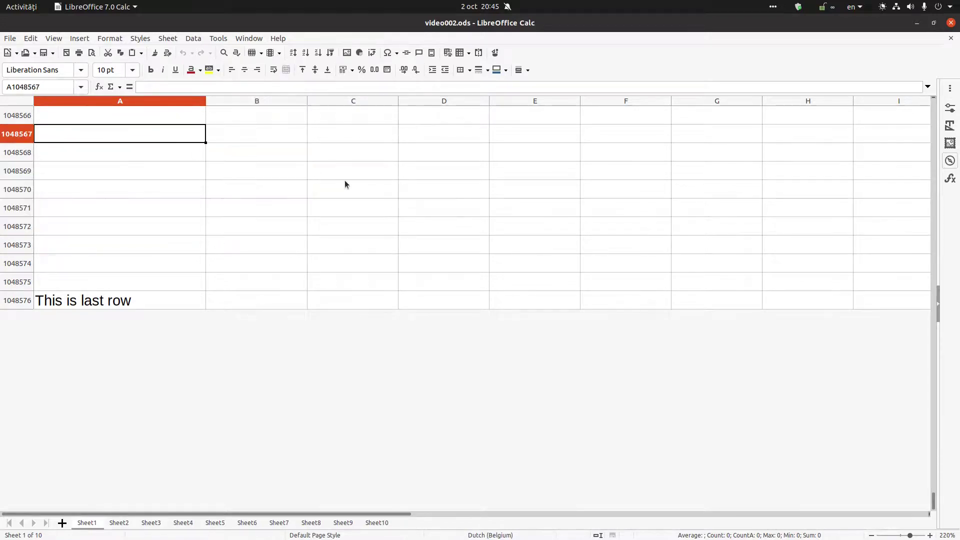
type("Cities")
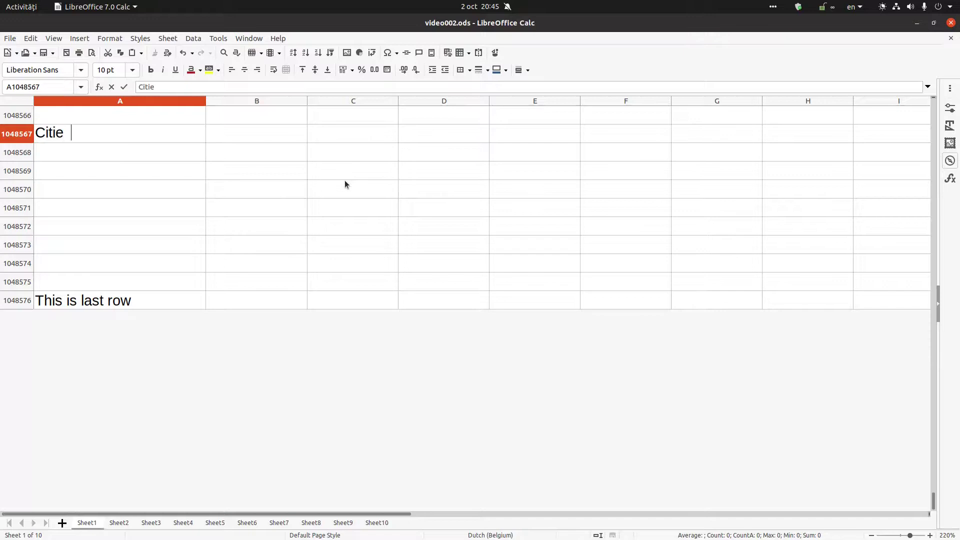
key("Return")
Step: Fill the block A1048568:B1048573 with a light blue background
key("shift+Down")
key("shift+Down")
key("shift+Right")
key("shift+Down")
key("shift+Down")
key("shift+Down")
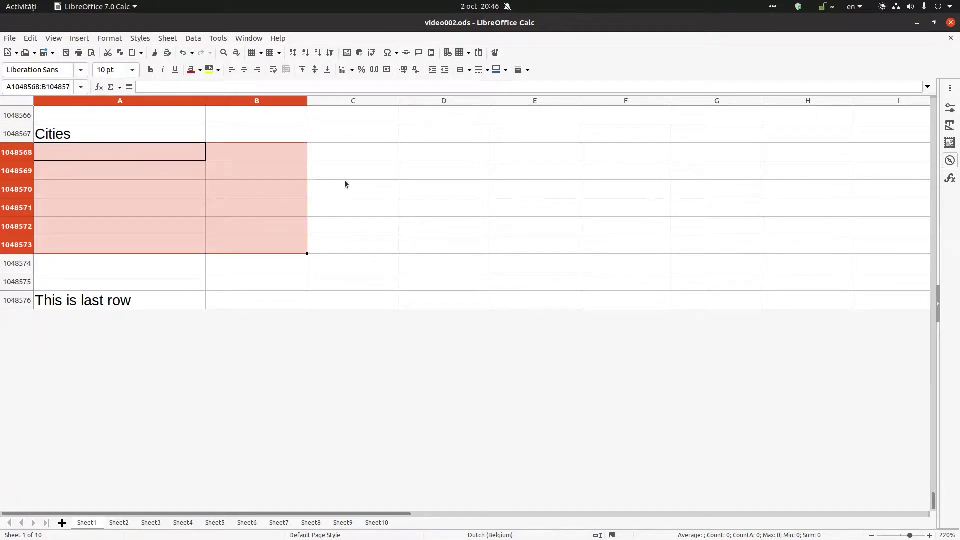
left_click(199, 70)
left_click(218, 69)
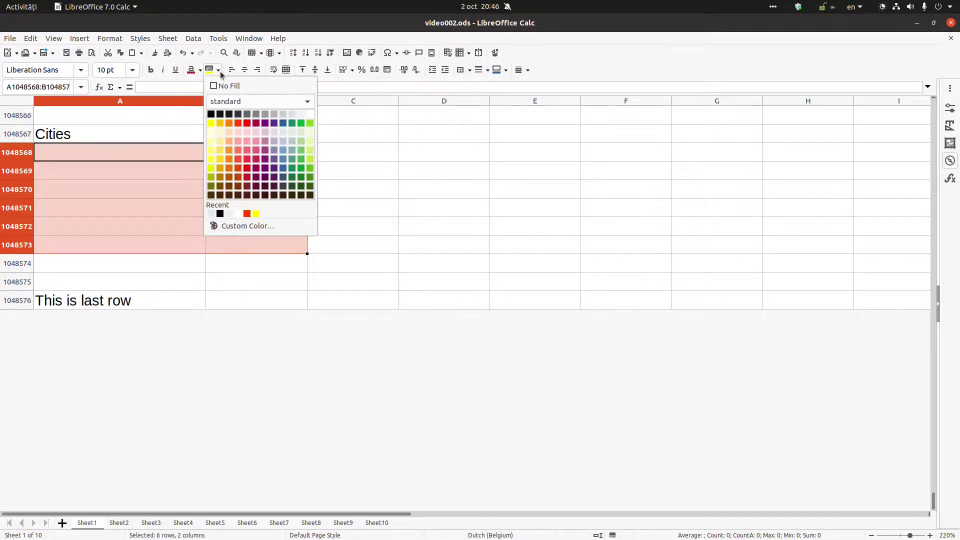
left_click(291, 133)
left_click(250, 170)
left_click(164, 155)
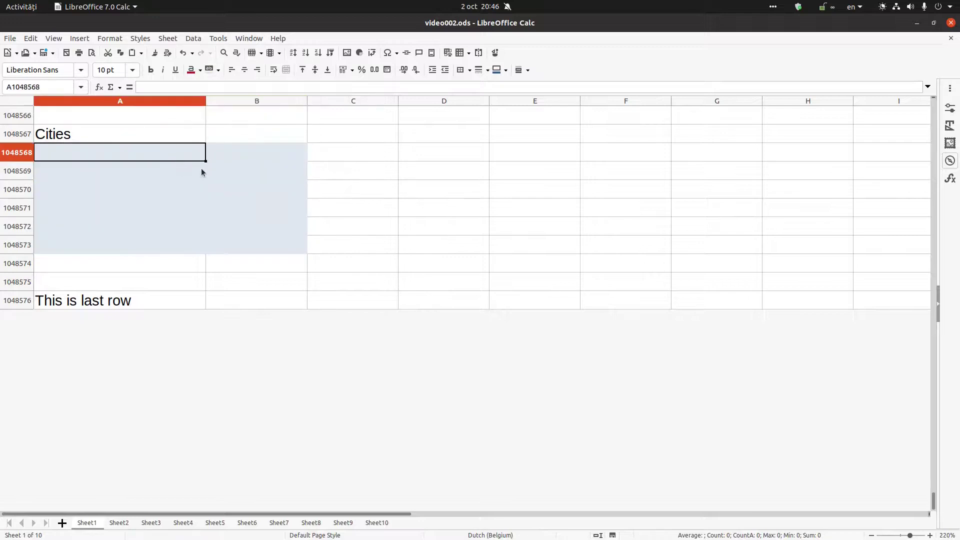
left_click(242, 155)
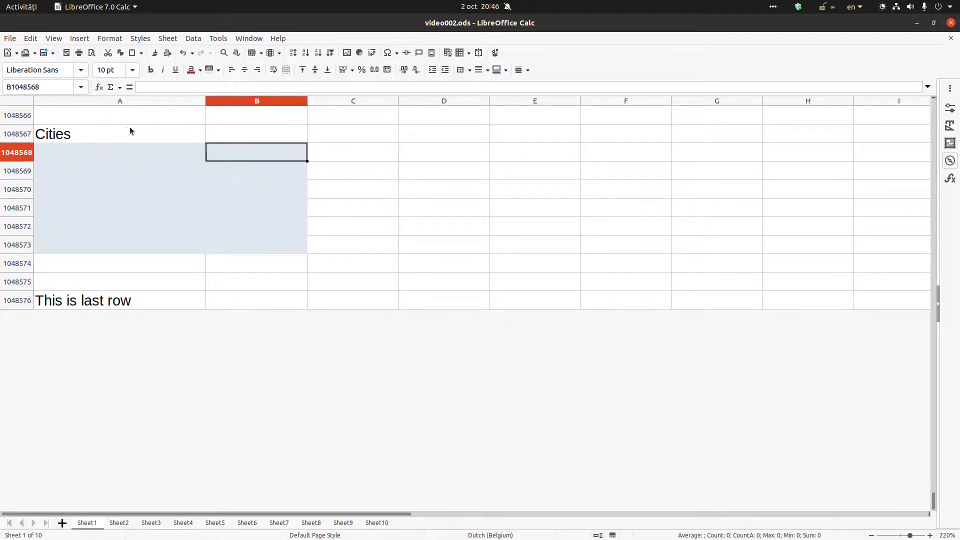
left_click_drag(79, 155, 247, 243)
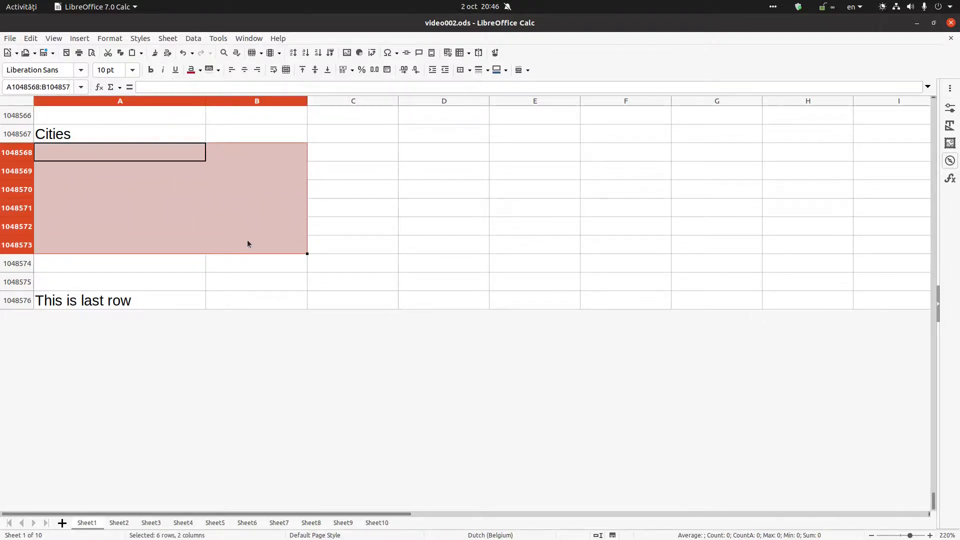
Step: Name the selected range A1048568:B1048573 Cities in the Name Box
left_click(44, 86)
left_click(45, 86)
triple_click(58, 86)
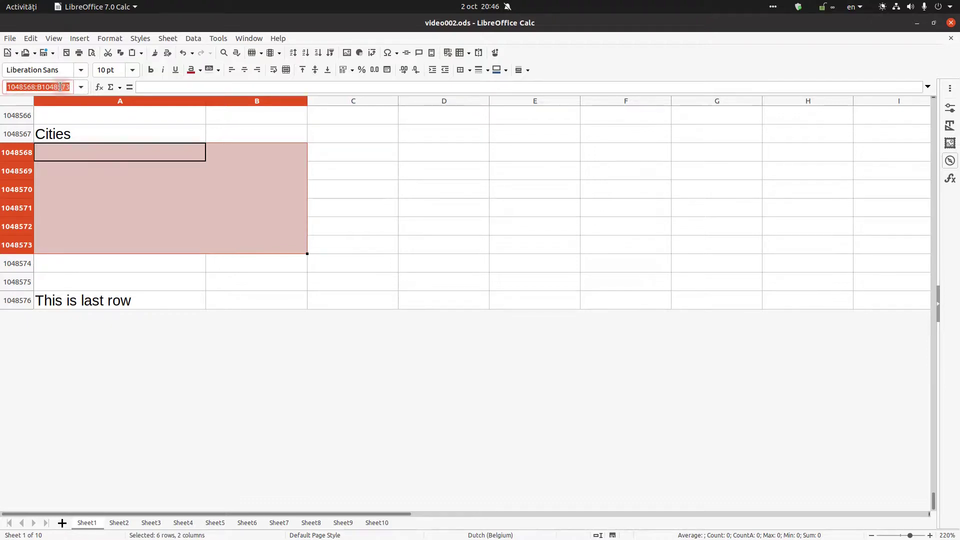
type("Citi")
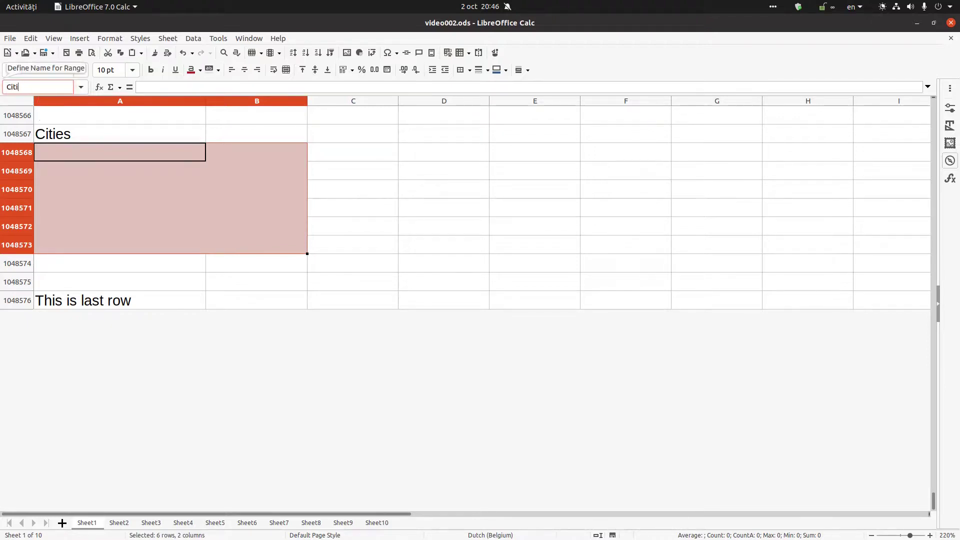
type("es")
key("Return")
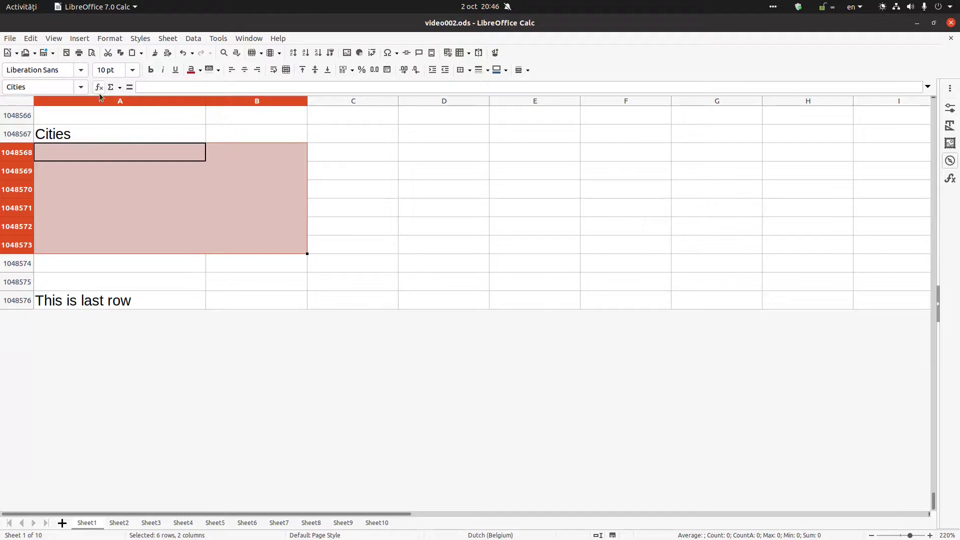
left_click(120, 135)
left_click(372, 190)
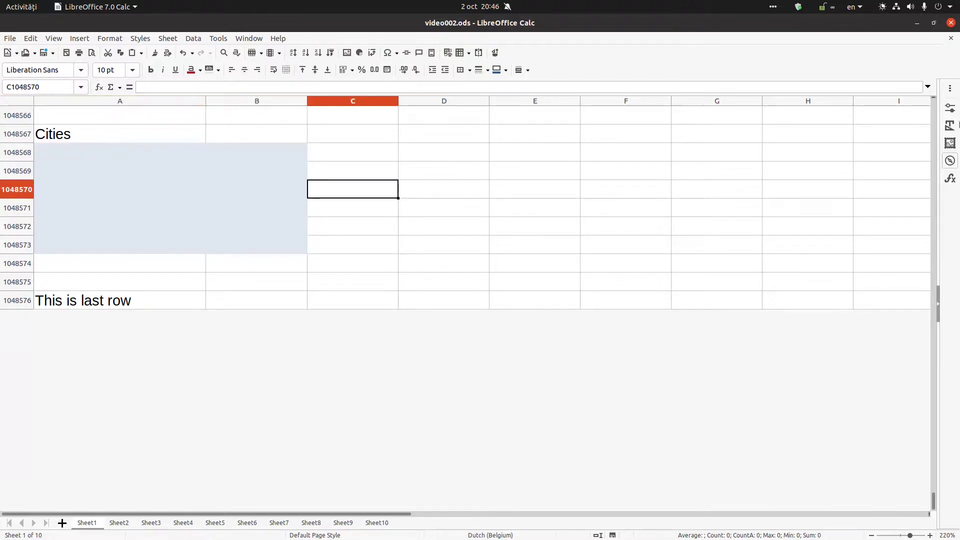
Step: Use the Navigator to jump to Lastrow and Cities, then return to B2 at the top
left_click(950, 161)
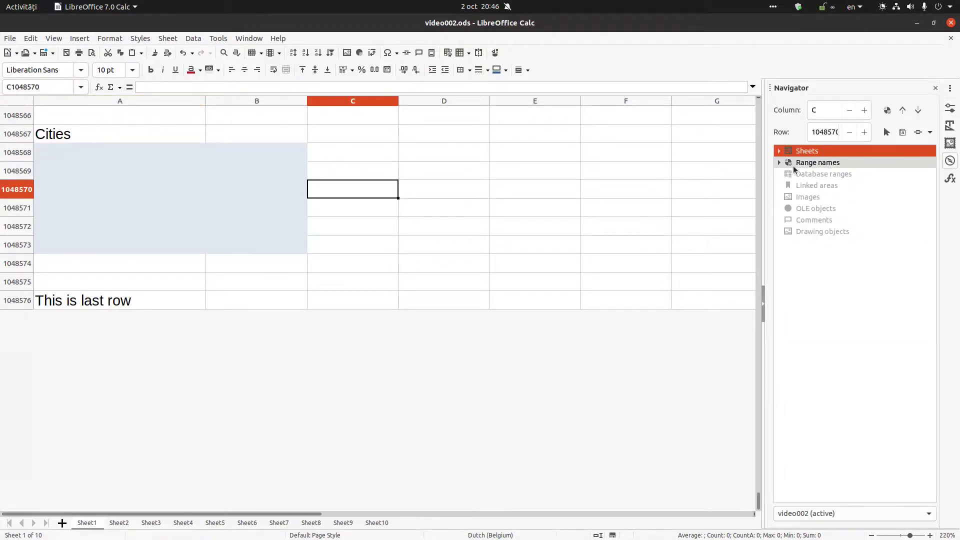
left_click(779, 162)
left_click(821, 186)
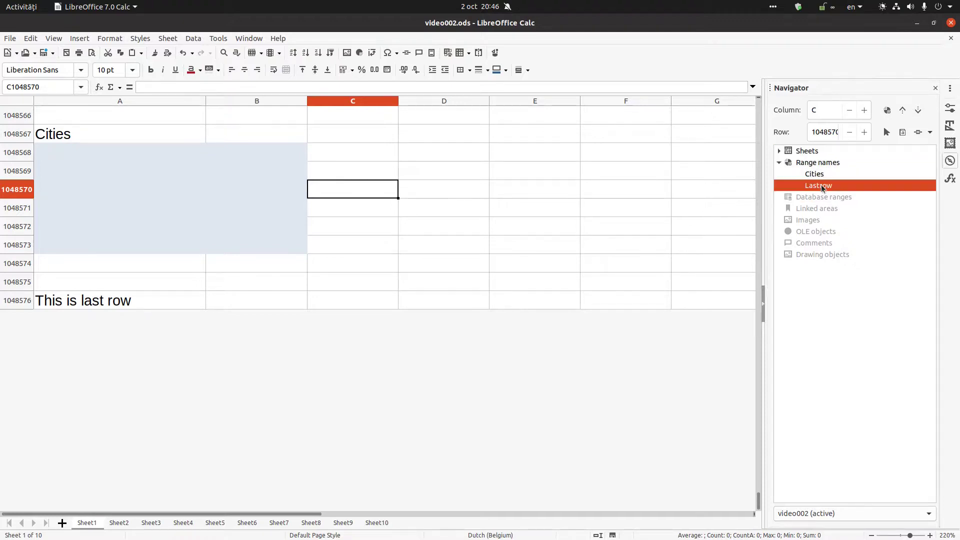
double_click(821, 187)
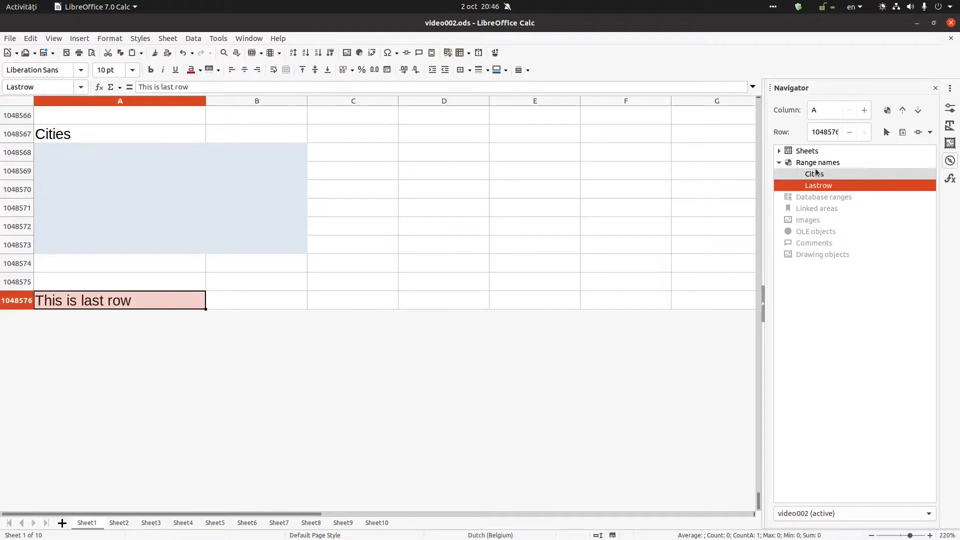
double_click(816, 173)
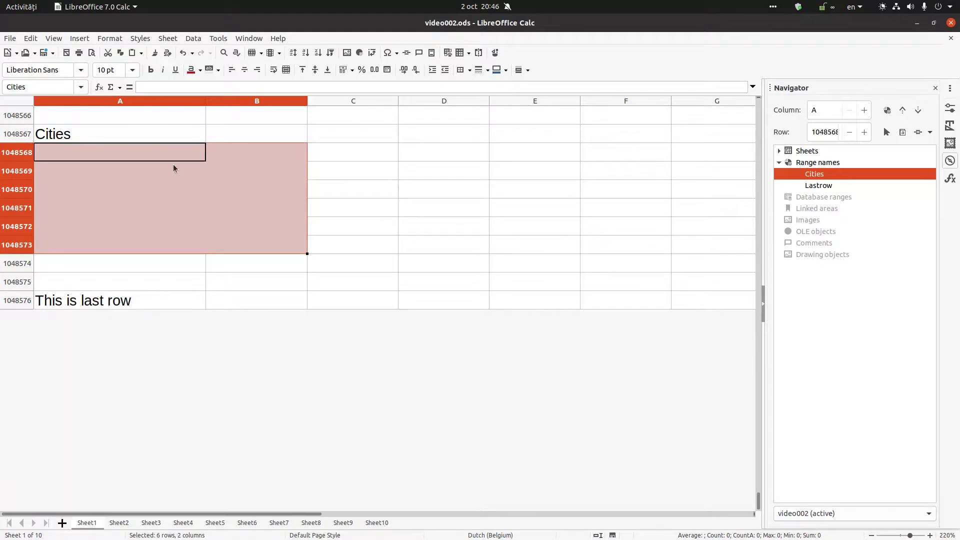
left_click(377, 170)
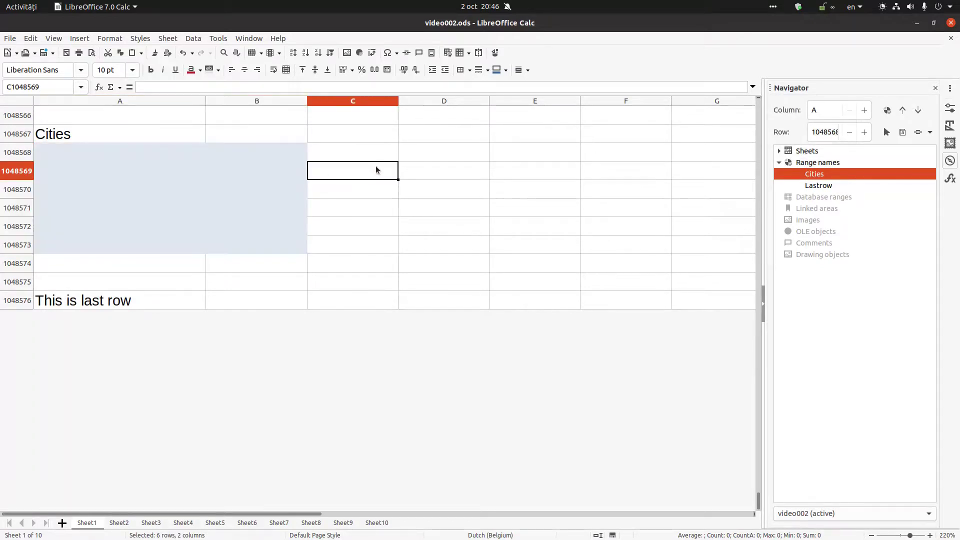
key("ctrl+Home")
left_click(335, 154)
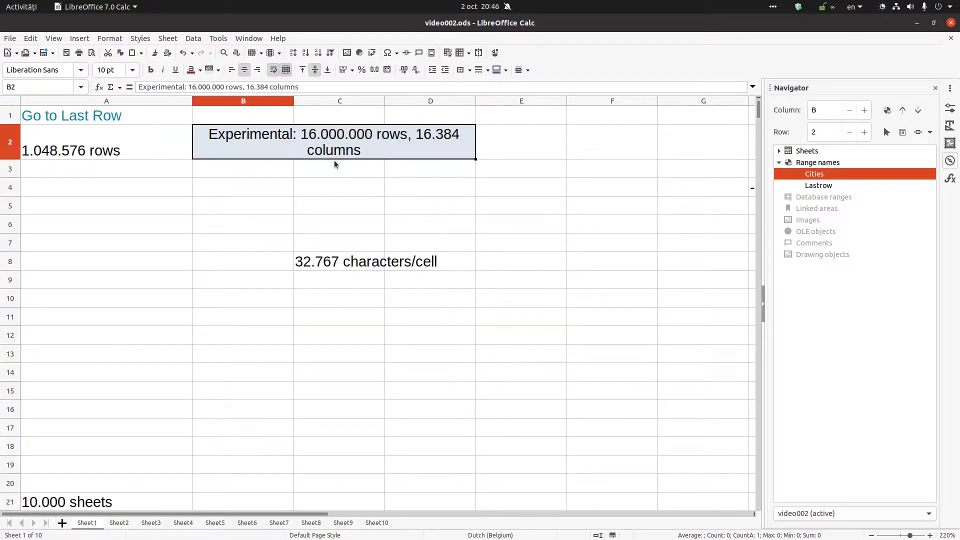
Step: Name the merged B2 note Experimental through the Name Box
left_click(66, 92)
type("Experimental")
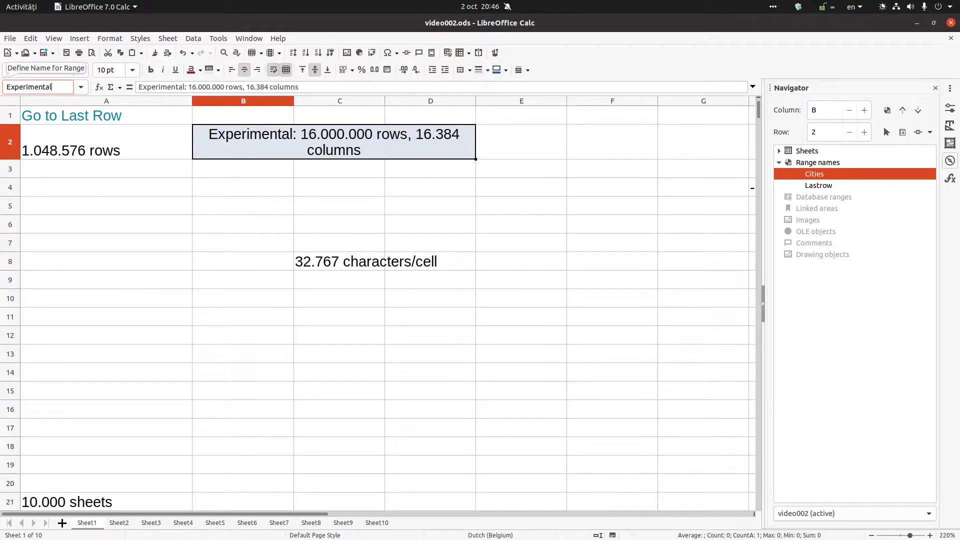
key("Return")
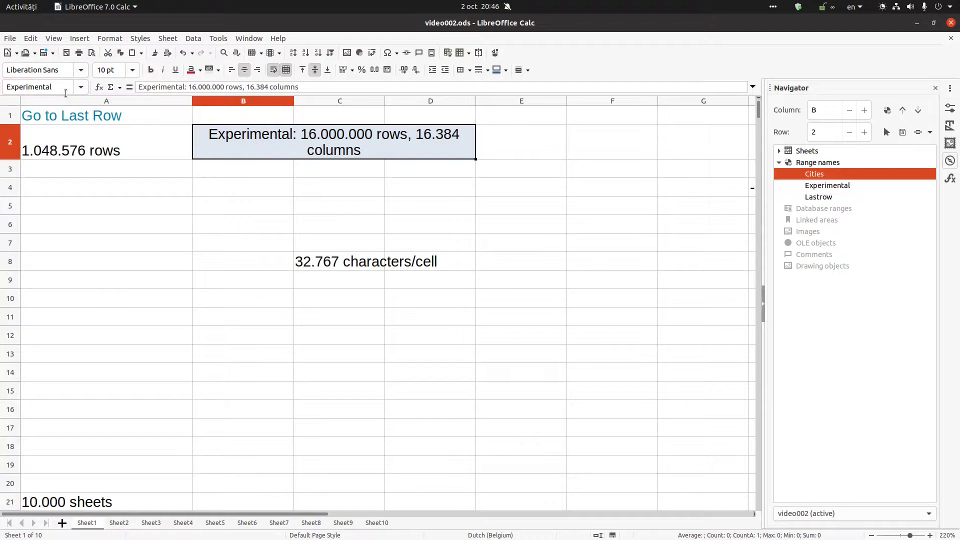
Step: Test the Lastrow, Experimental and Cities names in the Navigator, then close it
double_click(854, 201)
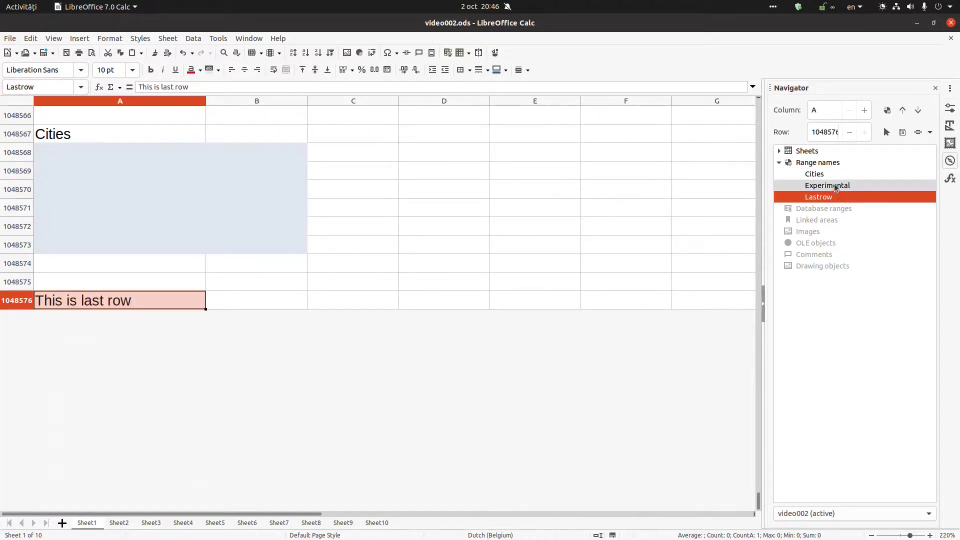
double_click(835, 188)
double_click(792, 176)
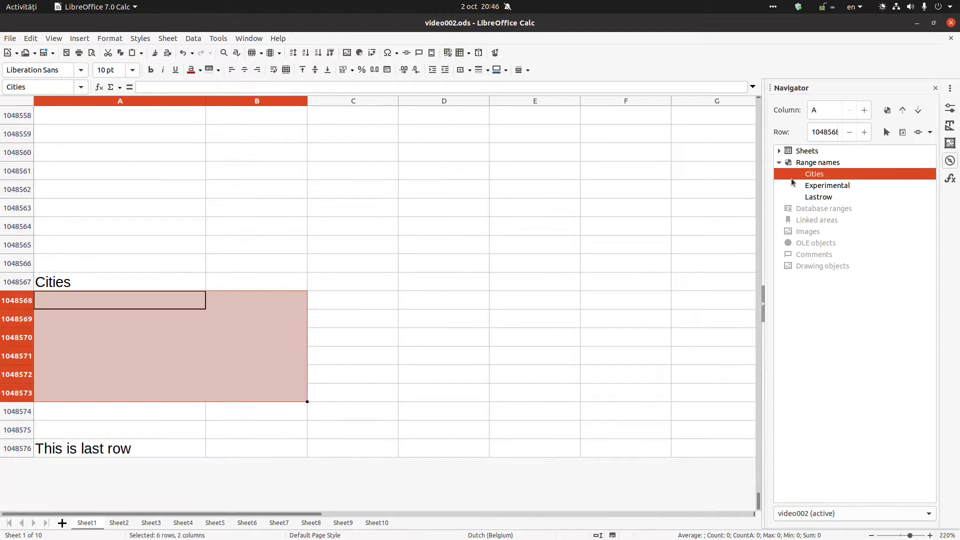
left_click(344, 226)
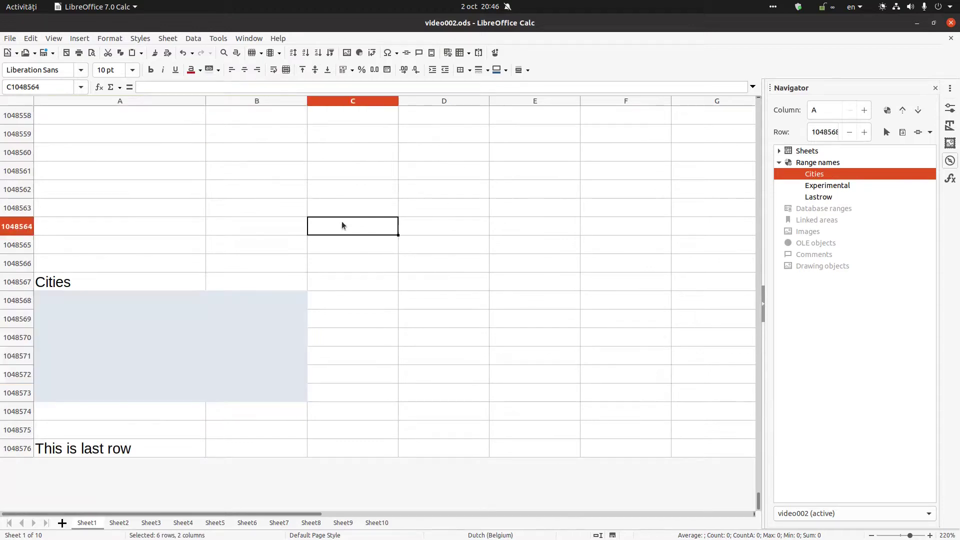
double_click(821, 187)
double_click(822, 197)
double_click(822, 186)
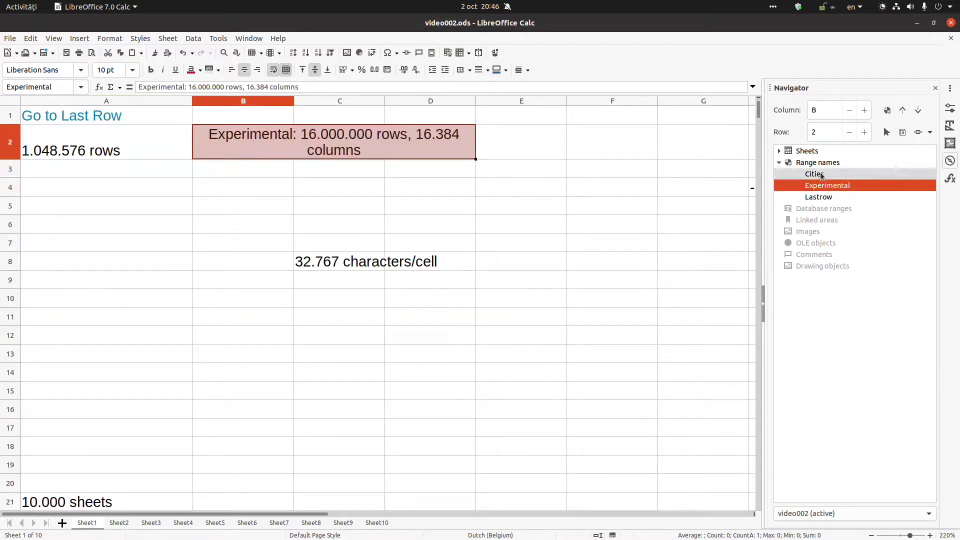
double_click(815, 174)
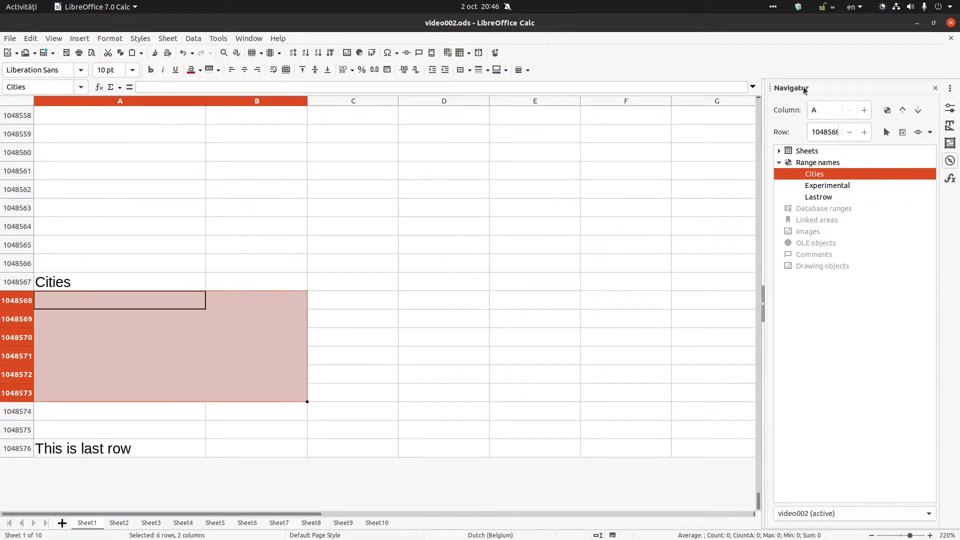
left_click(949, 161)
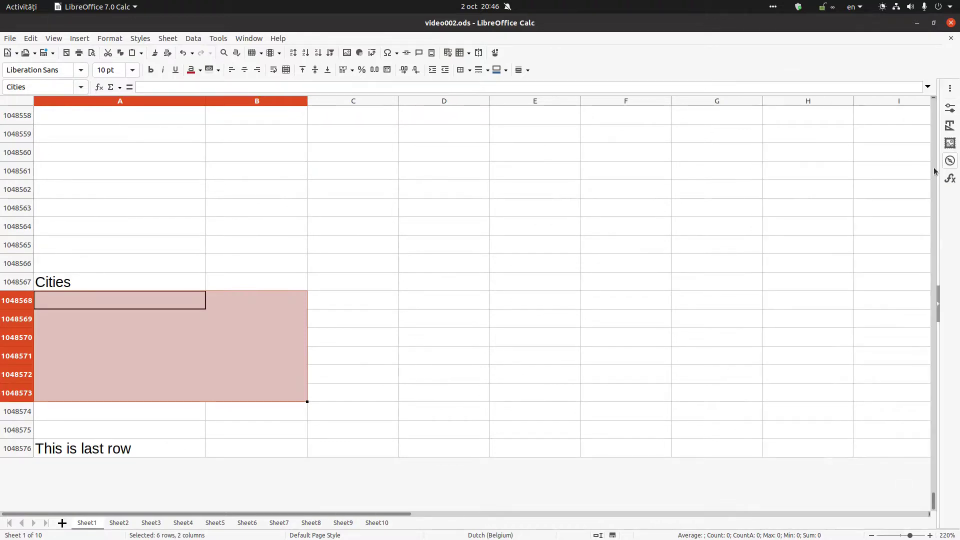
Step: Collapse the sidebar Navigator and close the floating Navigator window so the sheet fills the window
left_click(903, 152)
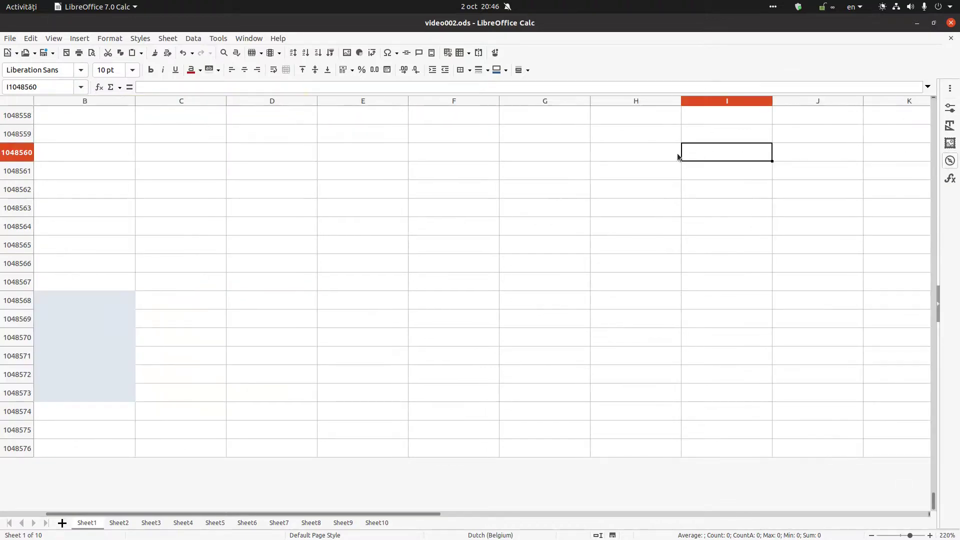
left_click(321, 159)
left_click(54, 38)
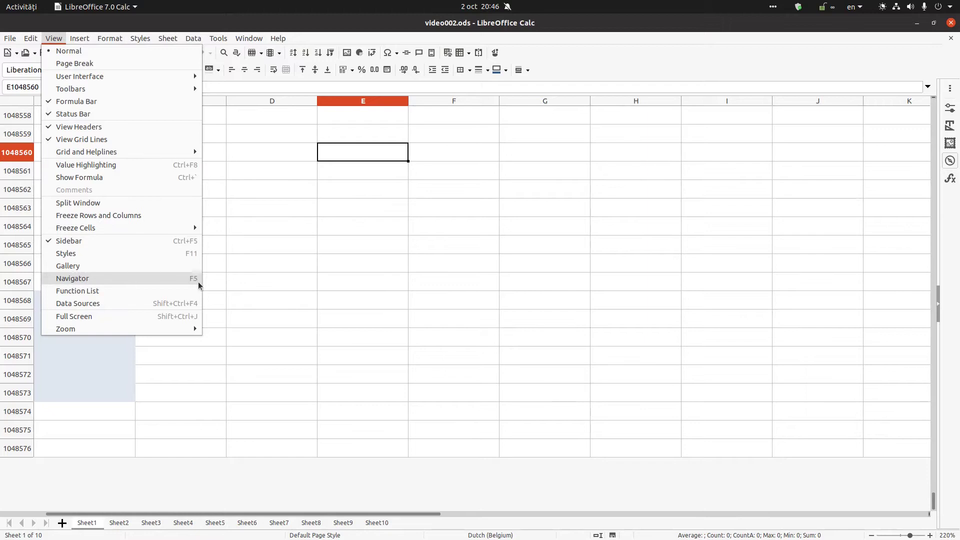
key("Escape")
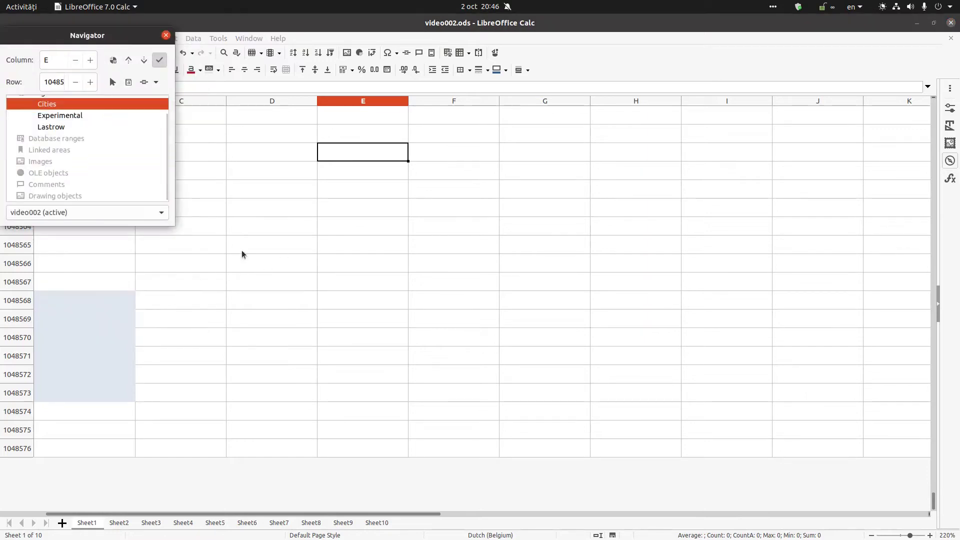
left_click(165, 34)
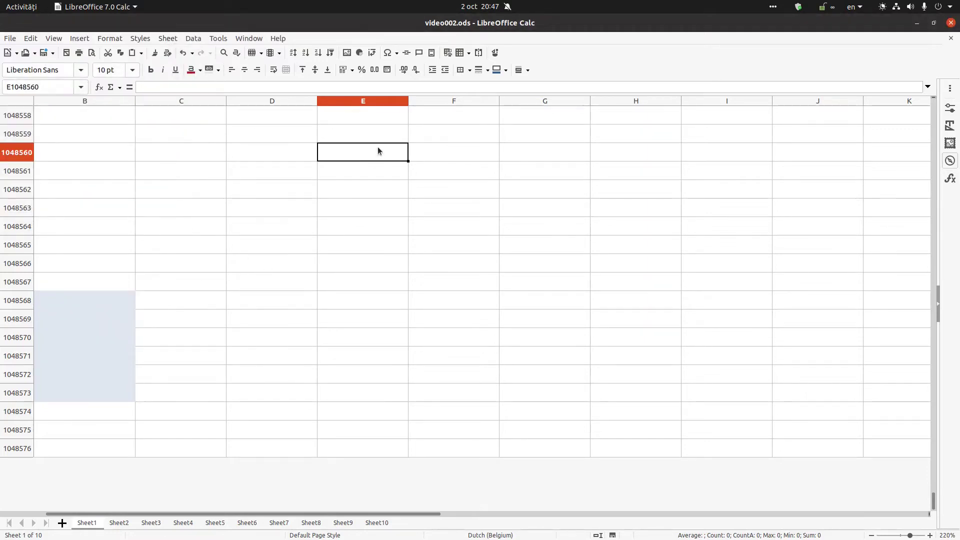
Step: Bring back the sidebar with the Navigator deck listing the named ranges
left_click(808, 181)
key("F11")
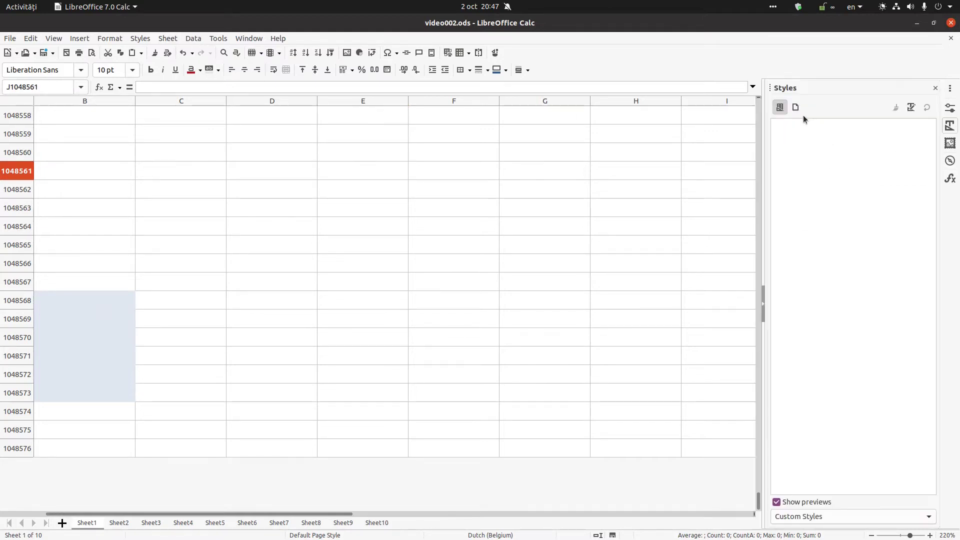
left_click(949, 144)
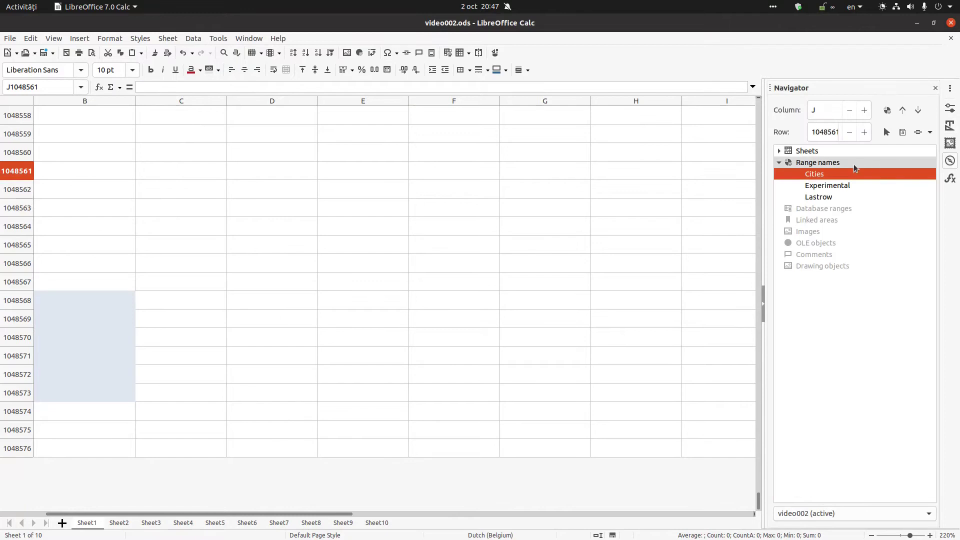
Step: Step down through the Cities, Experimental and Lastrow ranges, then back up to Cities
key("Down")
key("Return")
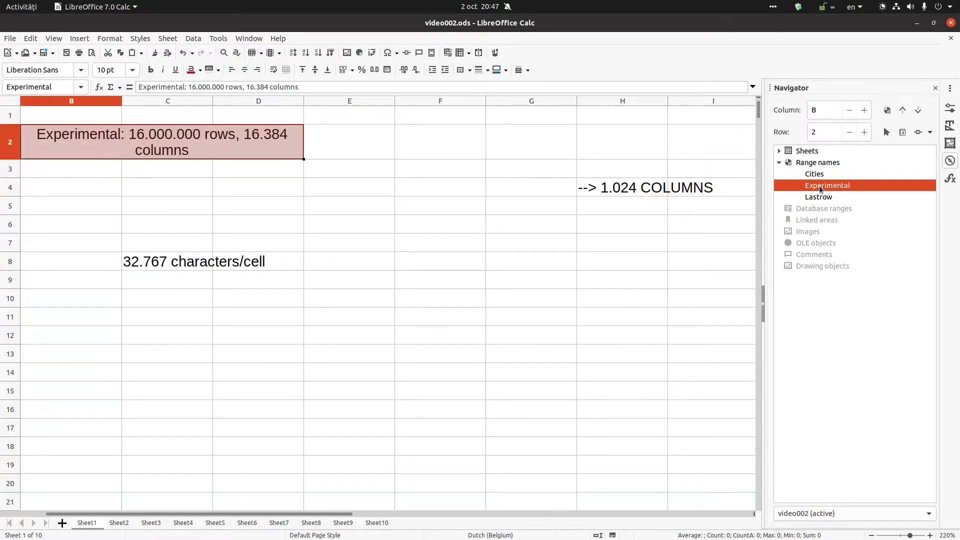
key("Down")
key("Return")
key("Up")
key("Return")
key("Up")
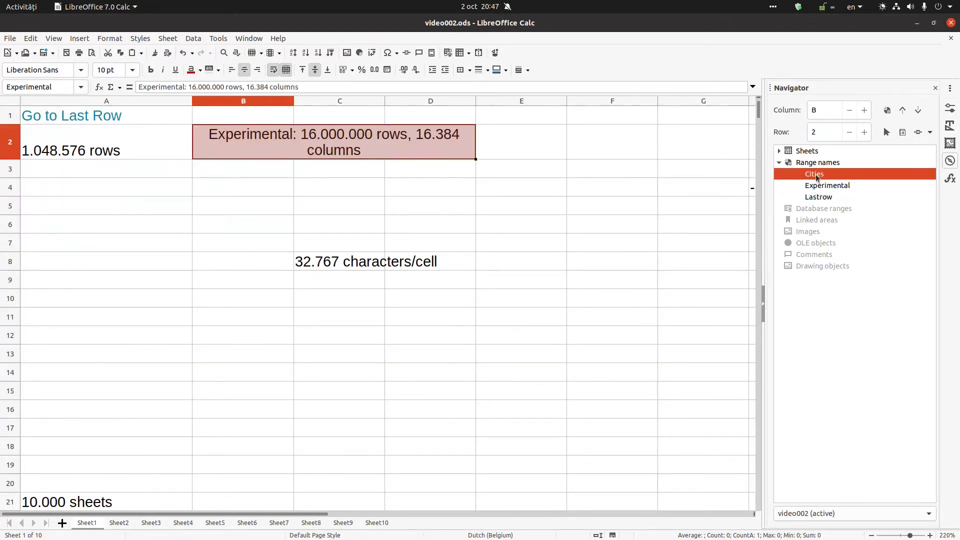
key("Return")
Step: Return to cell A1 and show the About LibreOffice dialog with version 7.0.1.2
left_click(558, 186)
key("Home")
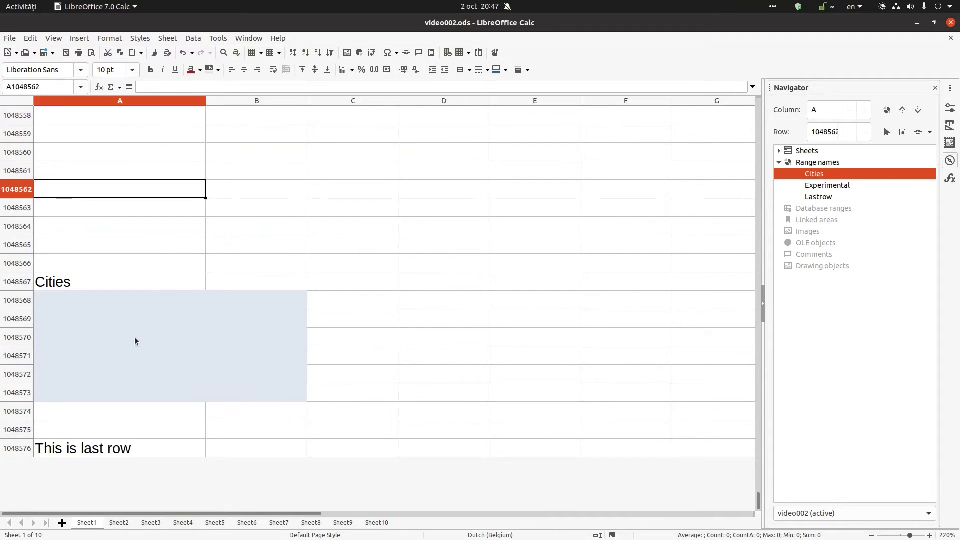
left_click(167, 225)
key("ctrl+Home")
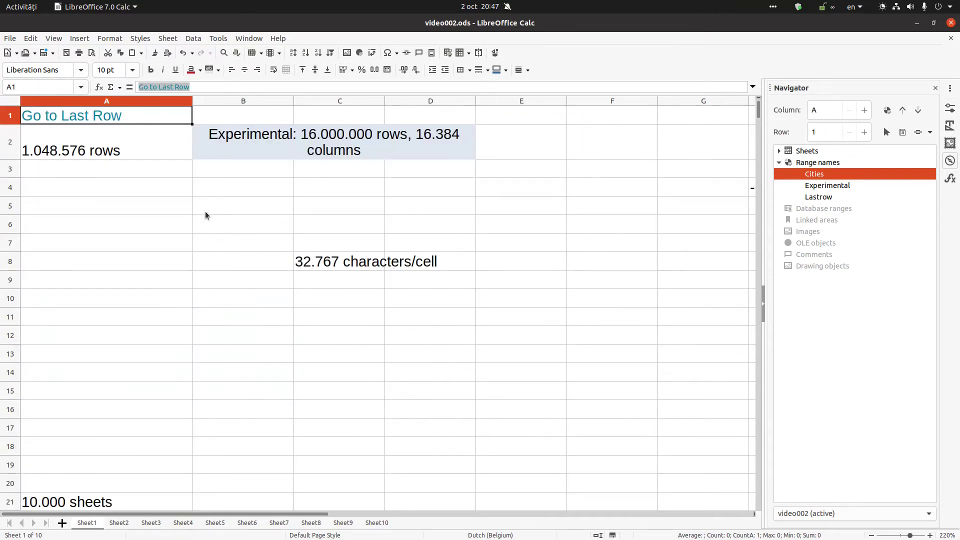
left_click(279, 39)
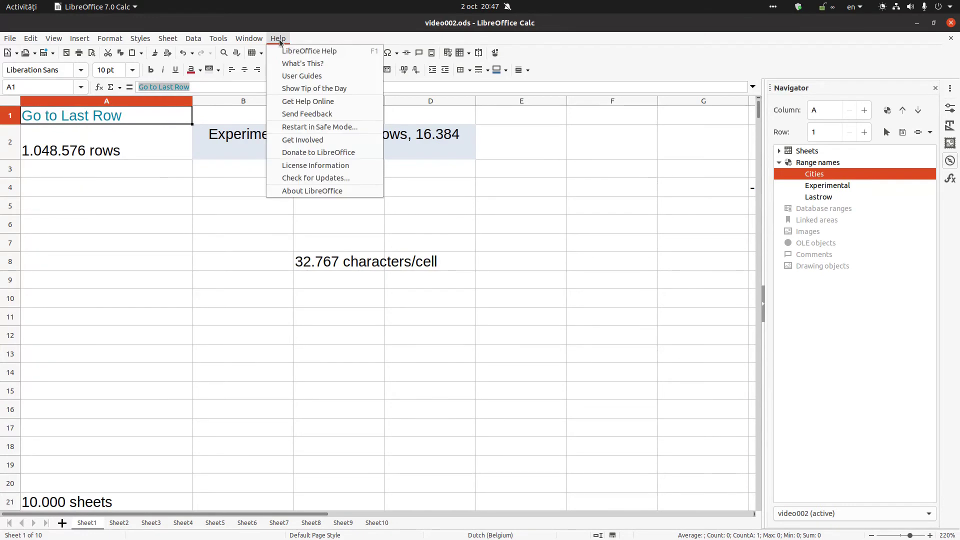
left_click(304, 193)
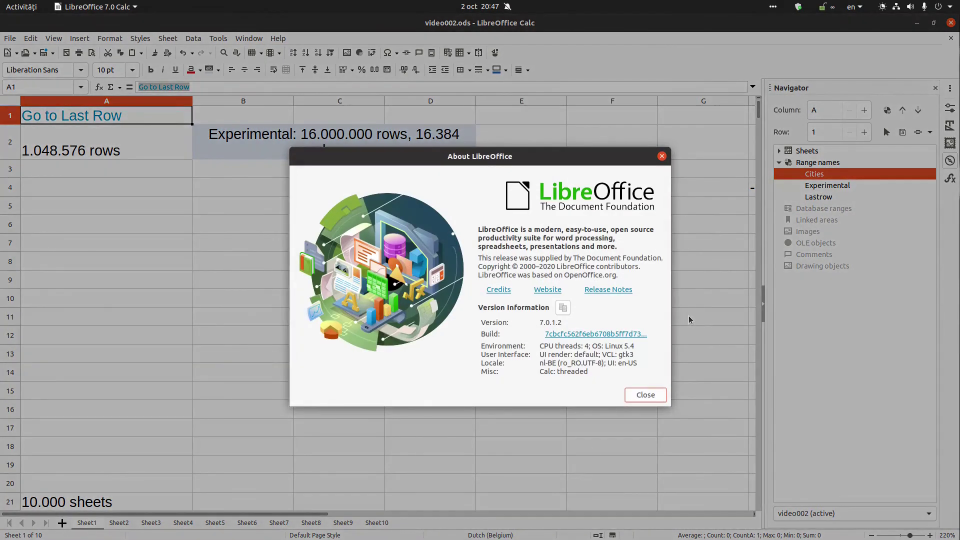